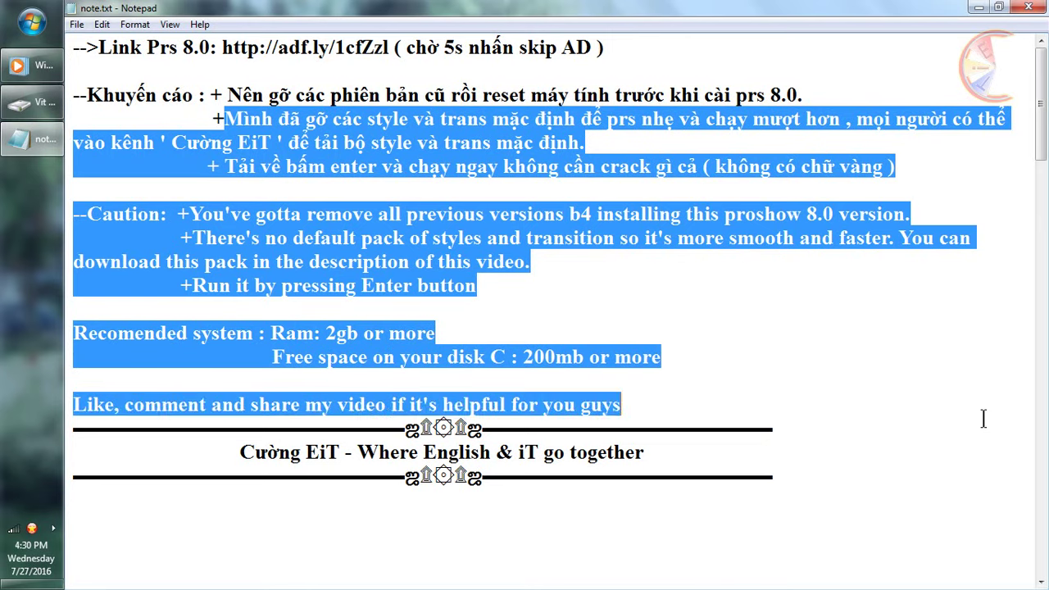
Step: Highlight the line "Like, comment and share my video if it's helpful for you guys" in the note
click(974, 463)
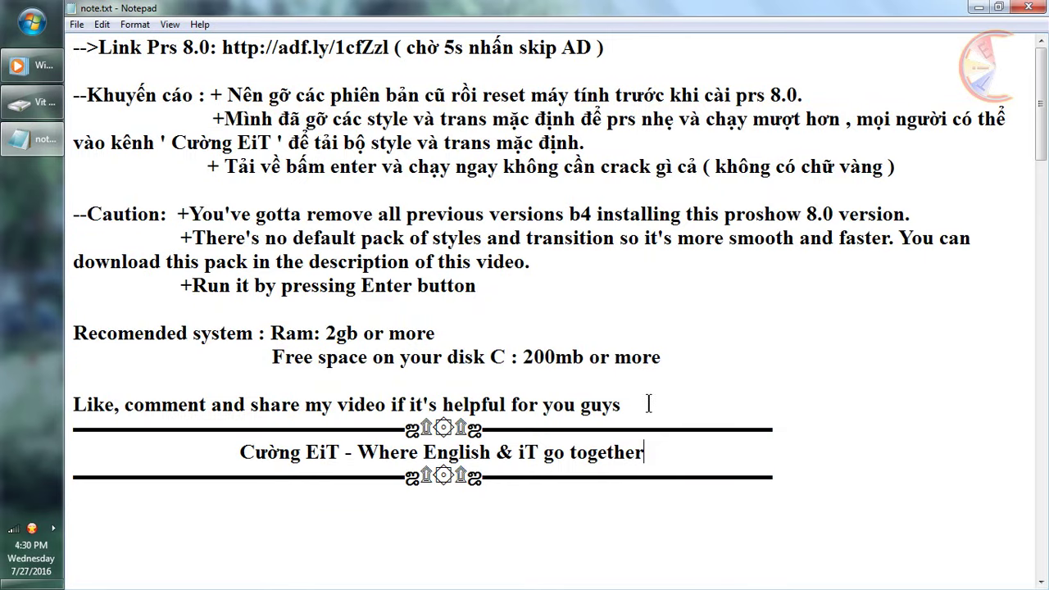
drag(648, 405, 27, 410)
Step: Run ProShow Producer 8.0.exe from the Vit Con (D:) drive and start the installation
click(33, 103)
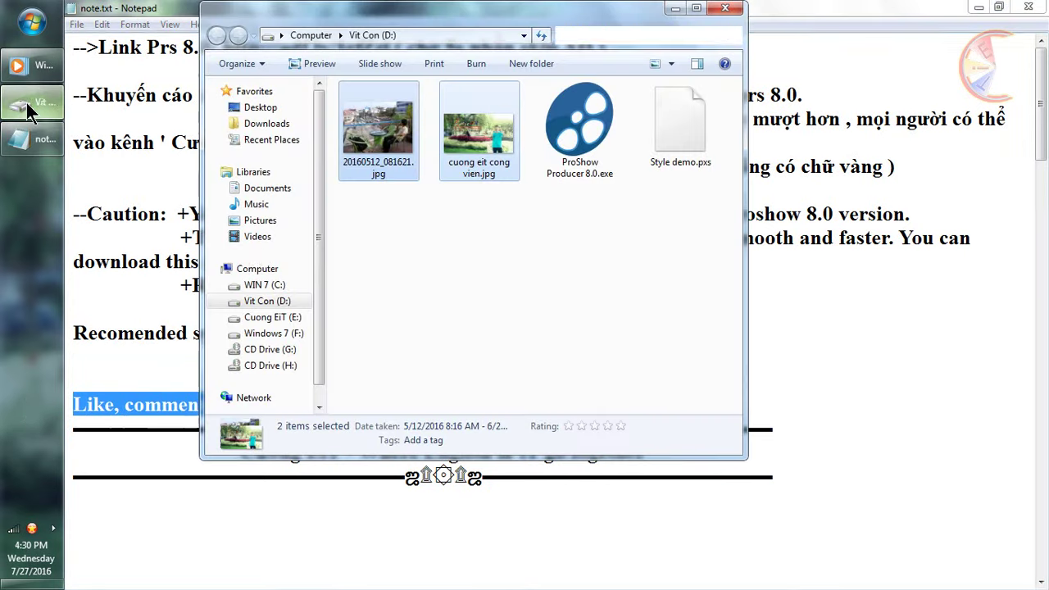
click(575, 123)
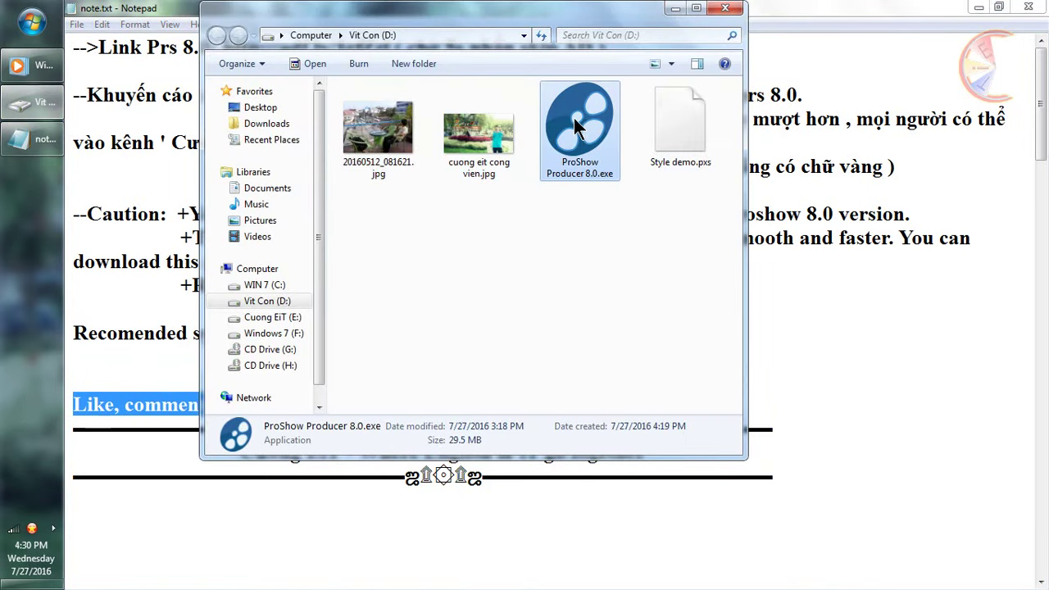
double_click(574, 118)
click(617, 431)
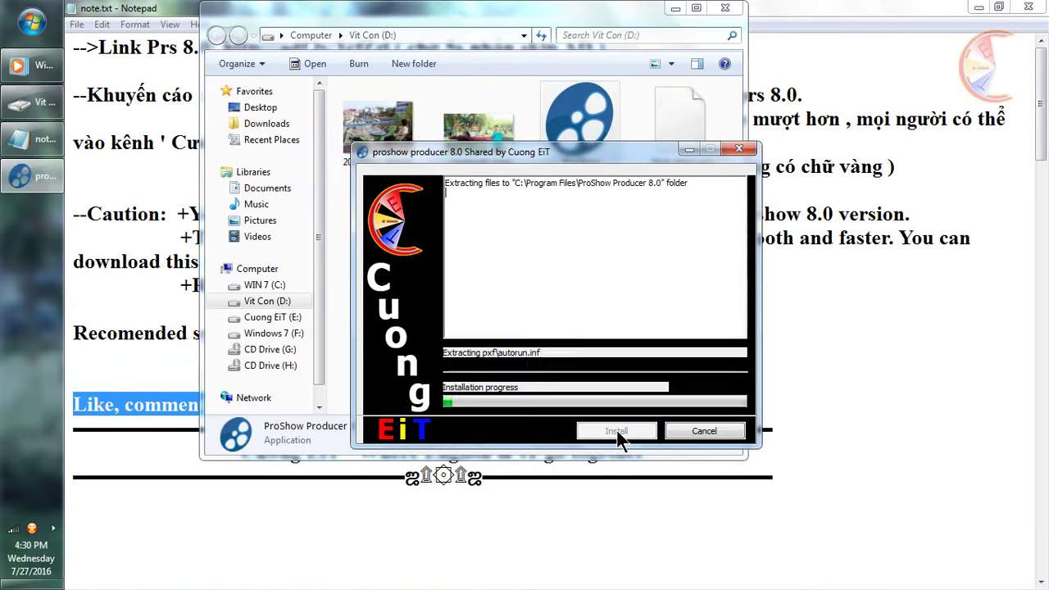
Step: Minimize the note and accept adding the installer's reg.reg information to the registry
click(967, 12)
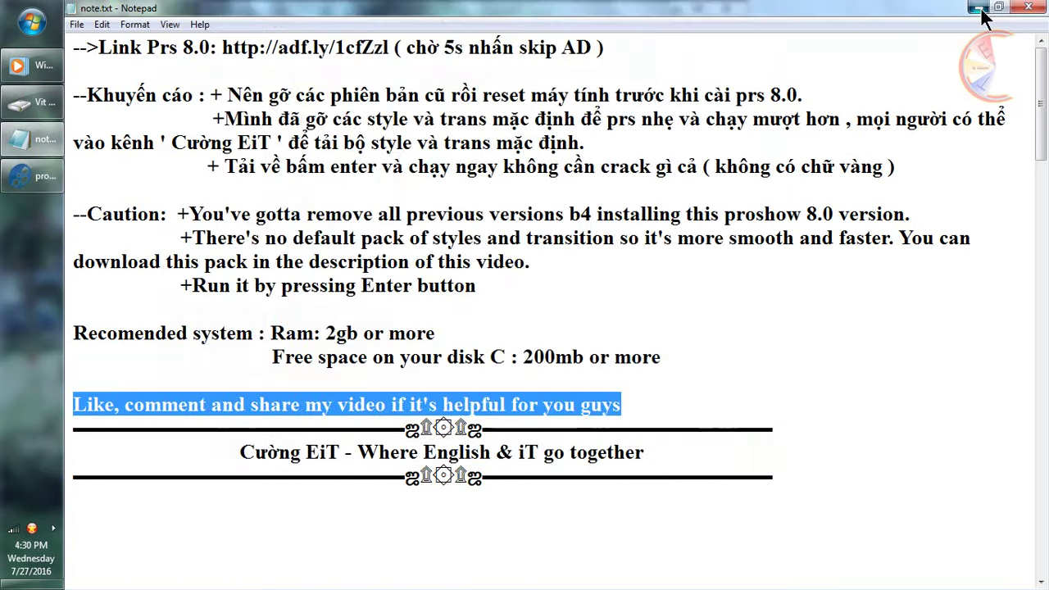
click(979, 8)
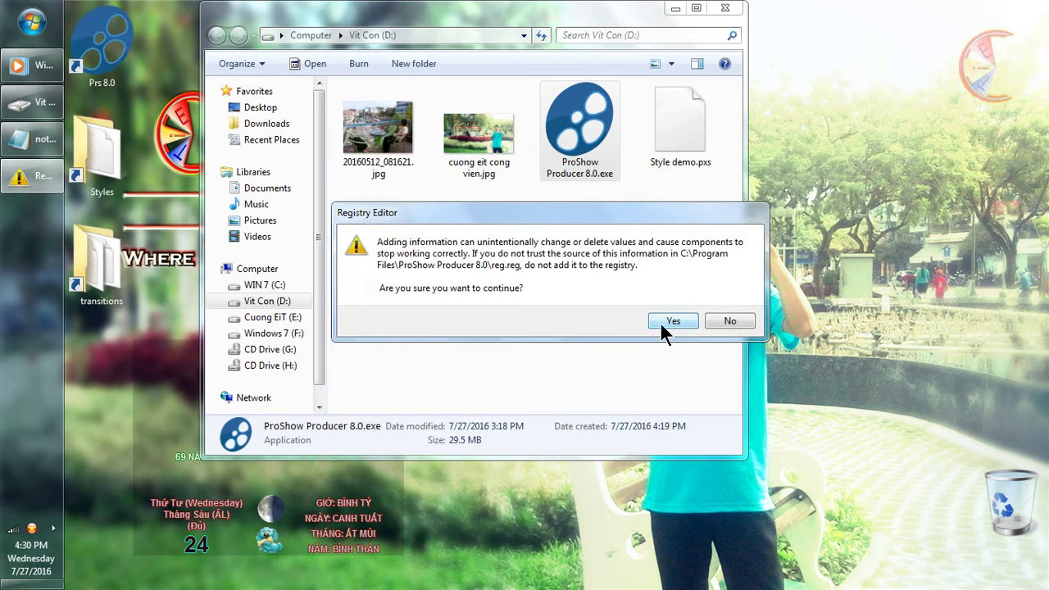
click(666, 319)
click(723, 300)
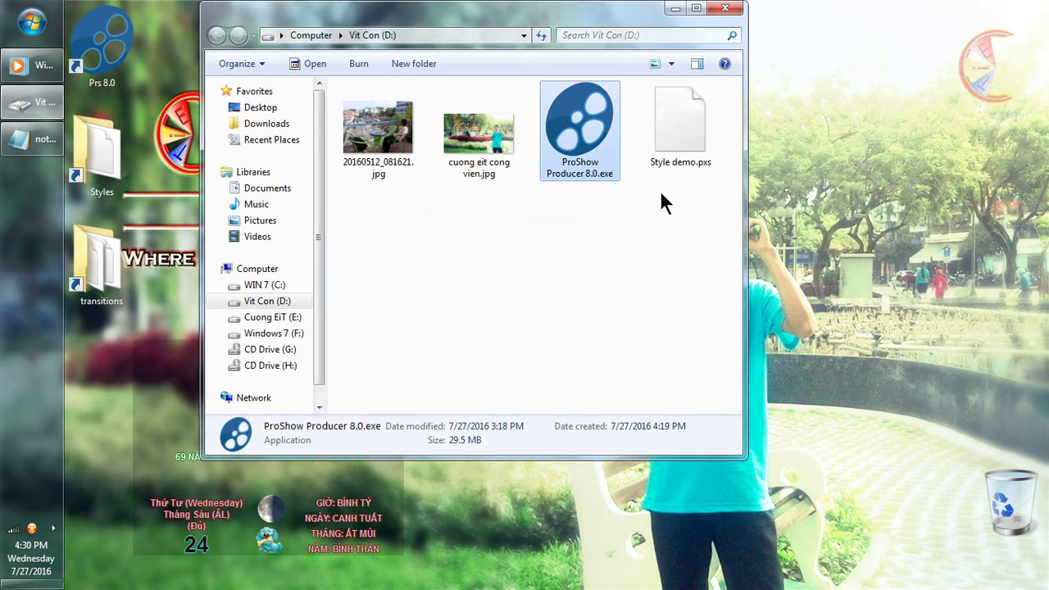
Step: Copy Style demo.pxs from the Vit Con (D:) drive into ProShow's styles folder and close that folder
click(672, 105)
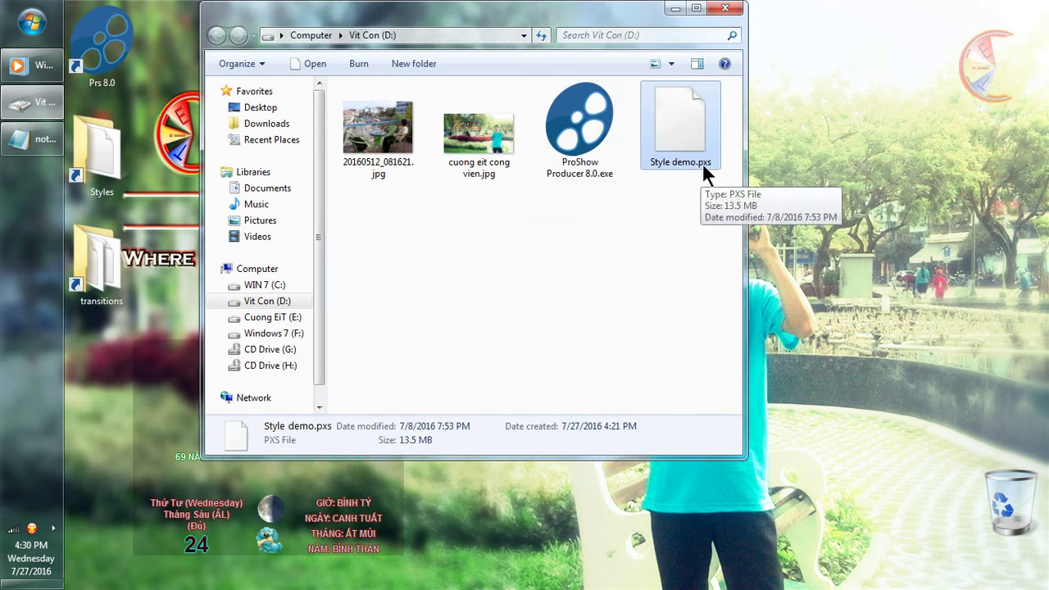
right_click(672, 124)
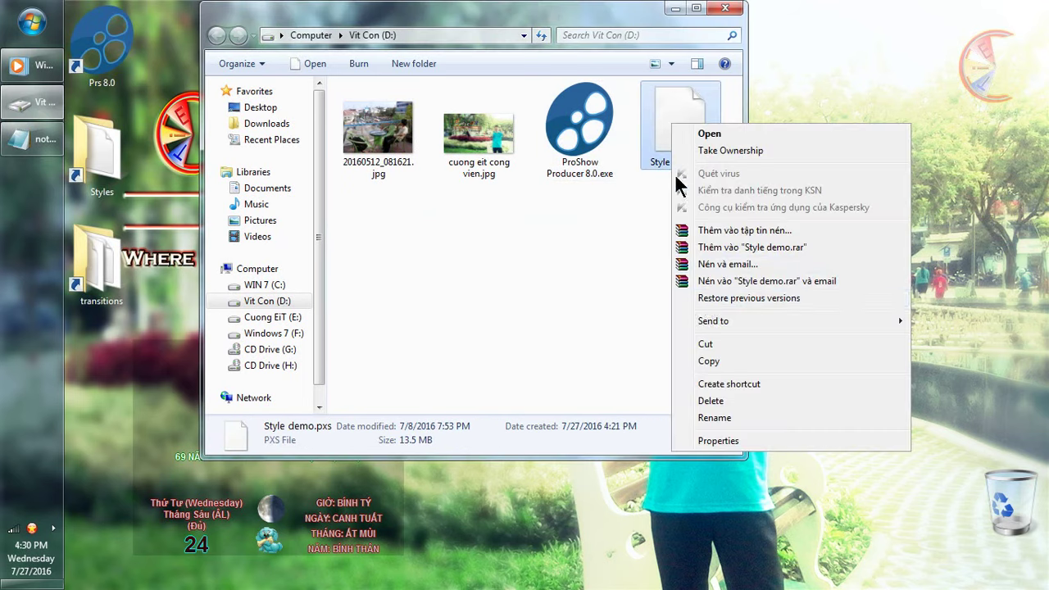
click(727, 361)
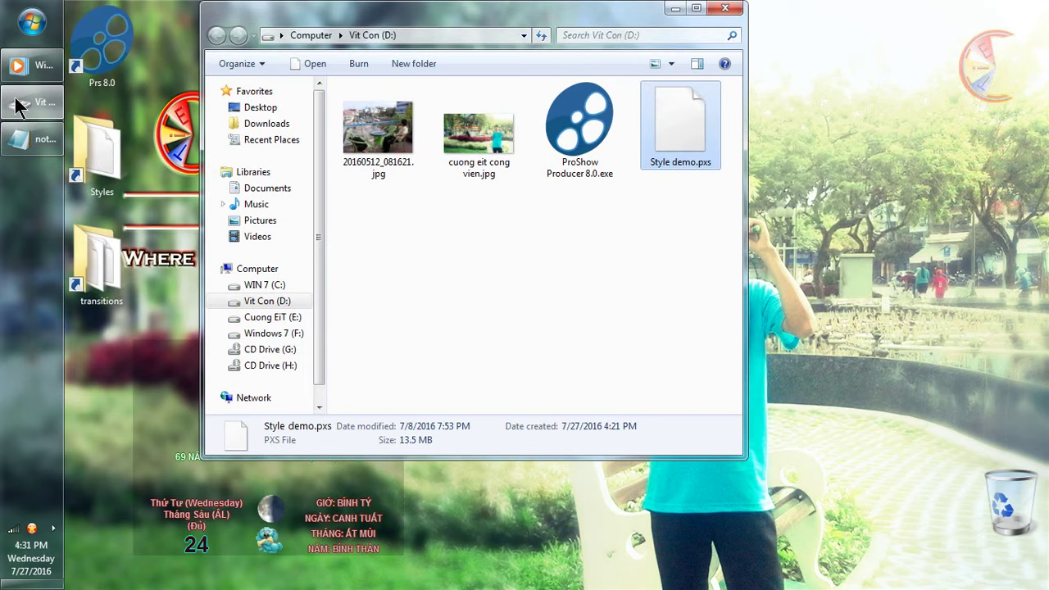
double_click(110, 152)
right_click(466, 234)
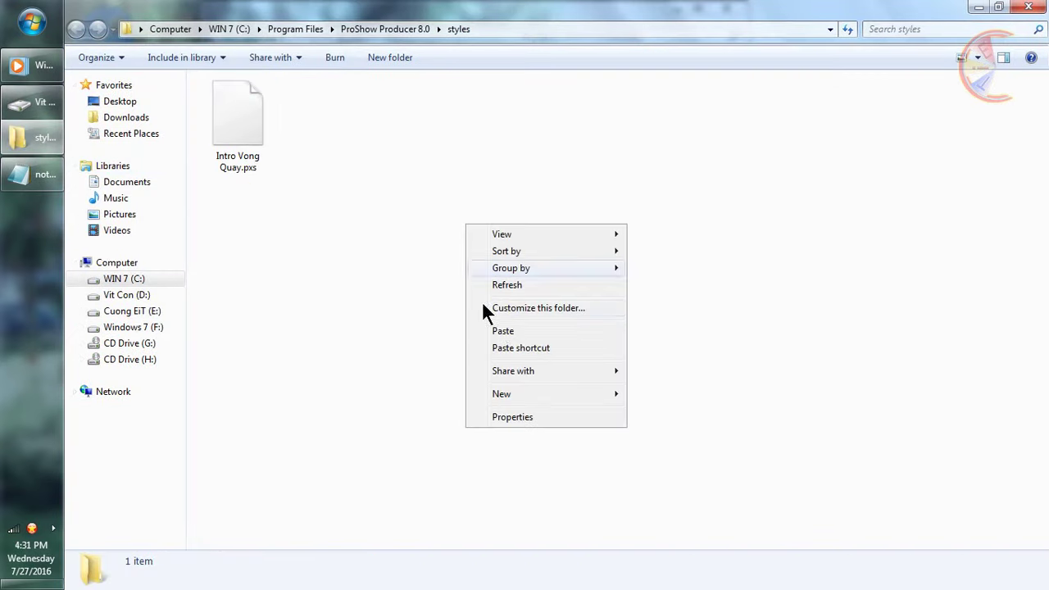
click(533, 330)
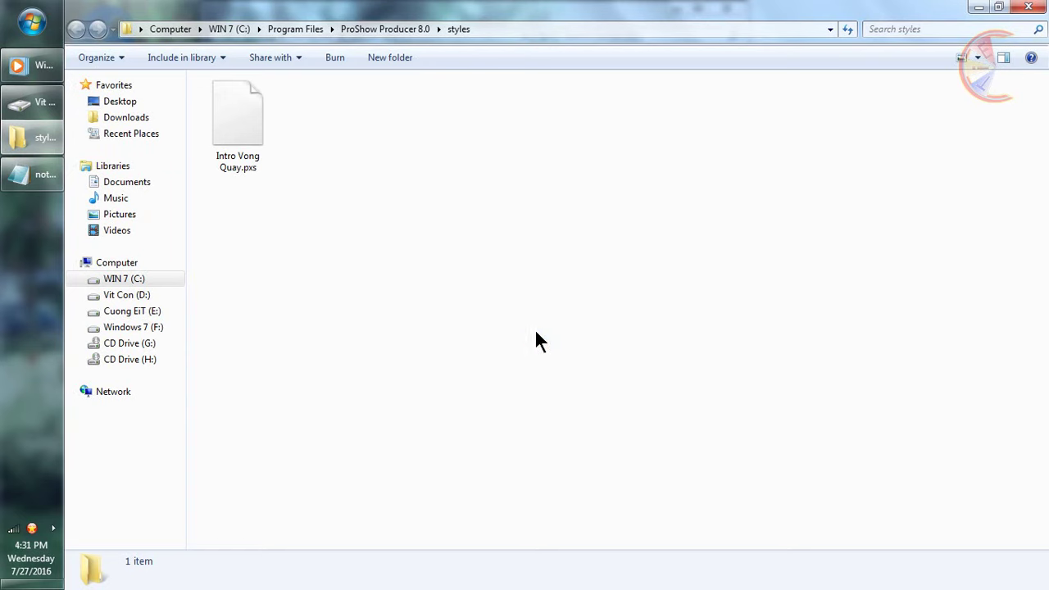
click(1028, 8)
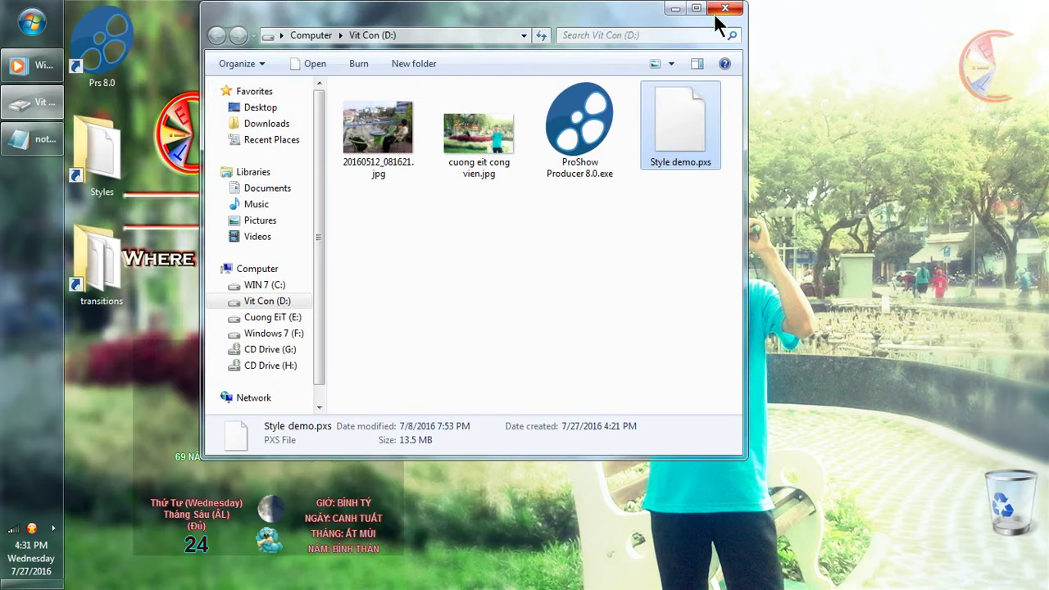
Step: Minimize the drive window and launch ProShow Producer from its Prs 8.0 desktop shortcut
click(675, 8)
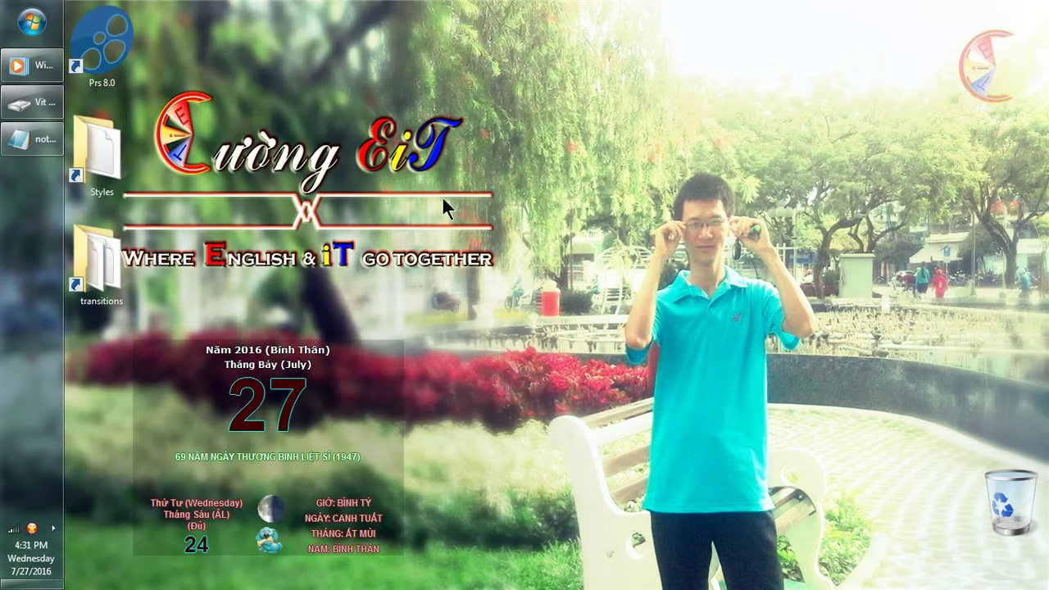
right_click(101, 52)
click(138, 60)
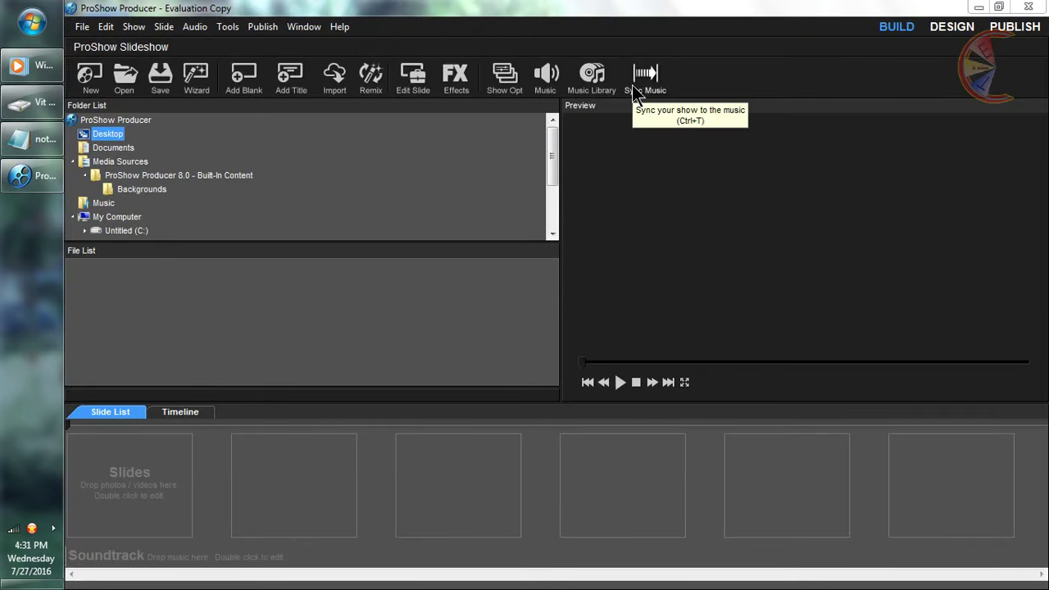
Step: View the version information of the installed ProShow Producer and close it
click(341, 27)
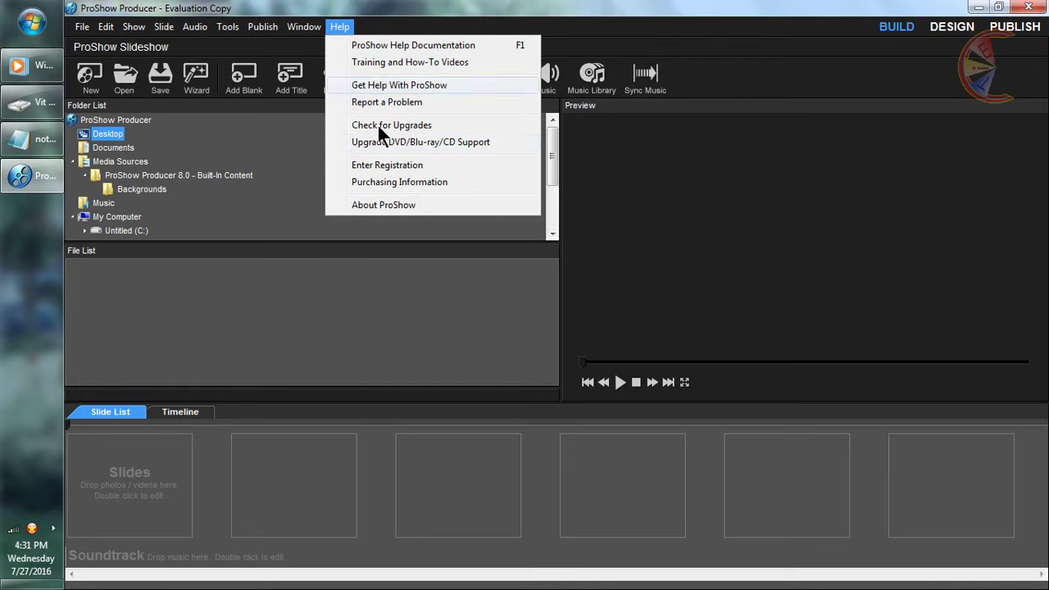
click(424, 209)
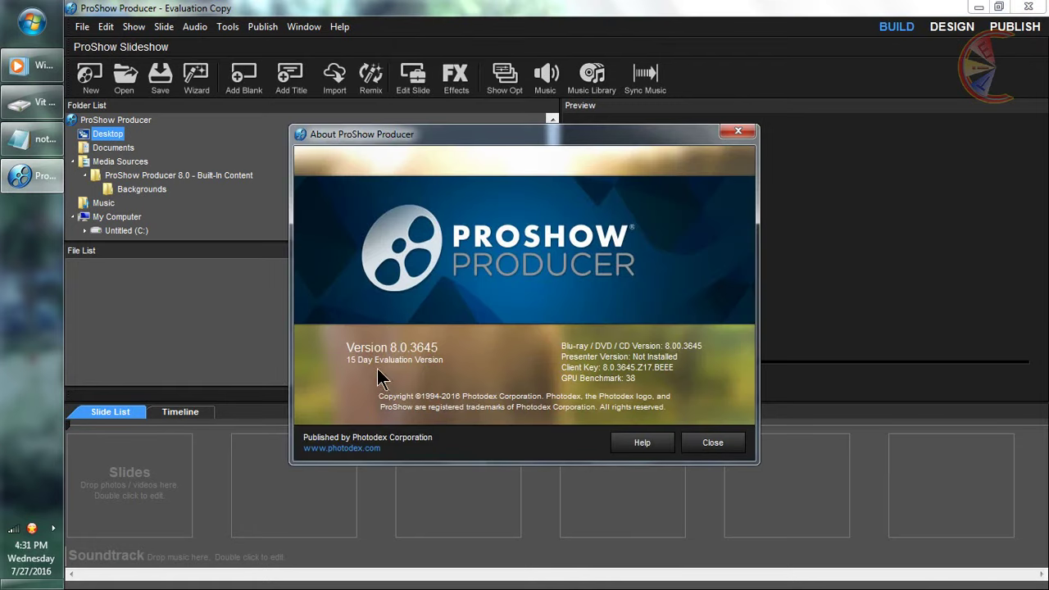
click(711, 448)
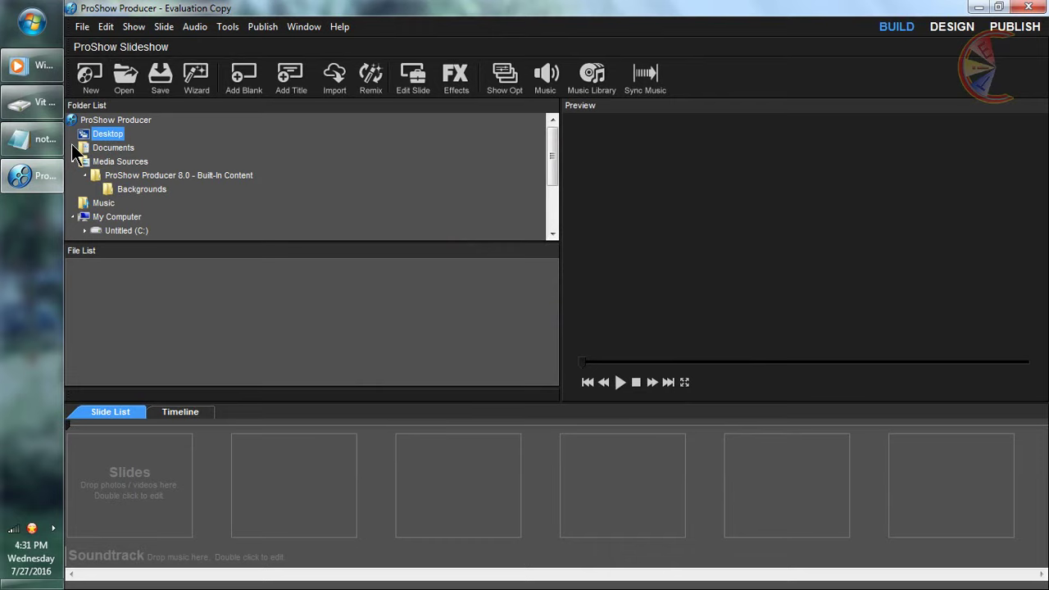
Step: Add the photos 20160512_081621.jpg and cuong eit cong vien.jpg from the Vit Con (D:) drive to the slide list
click(32, 102)
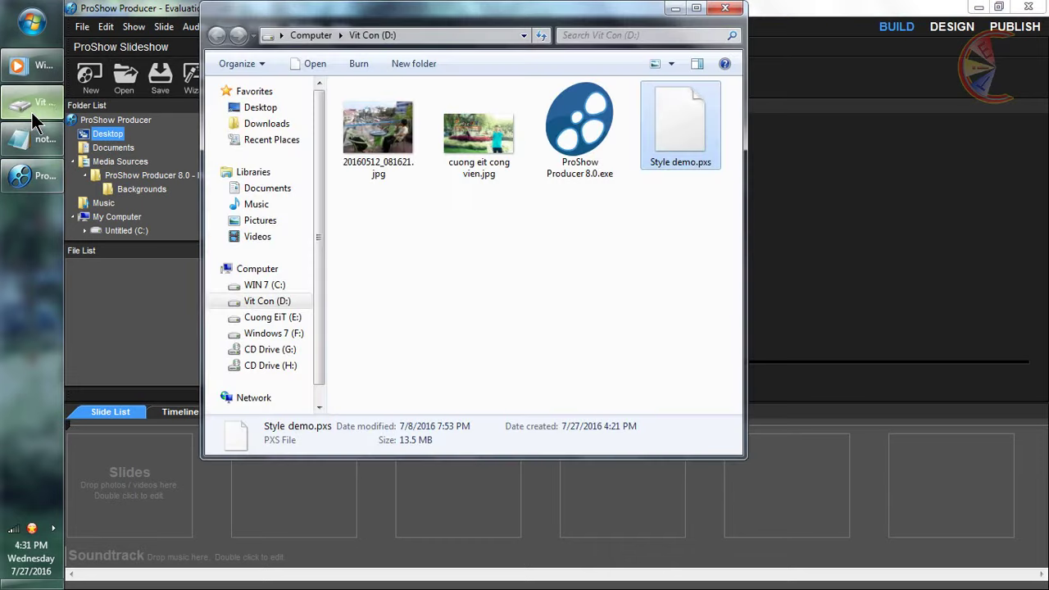
drag(516, 218, 323, 95)
drag(388, 138, 145, 477)
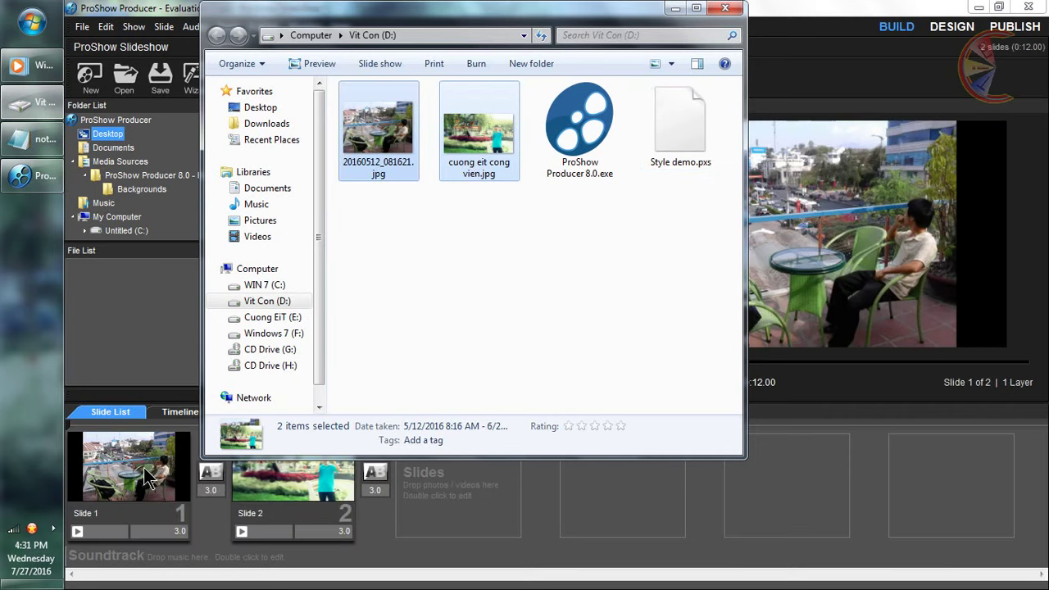
Step: Apply the Garden of Hearts Wedding 2016 style from the Cuong EiT - intro category to slide 1
click(143, 478)
double_click(148, 476)
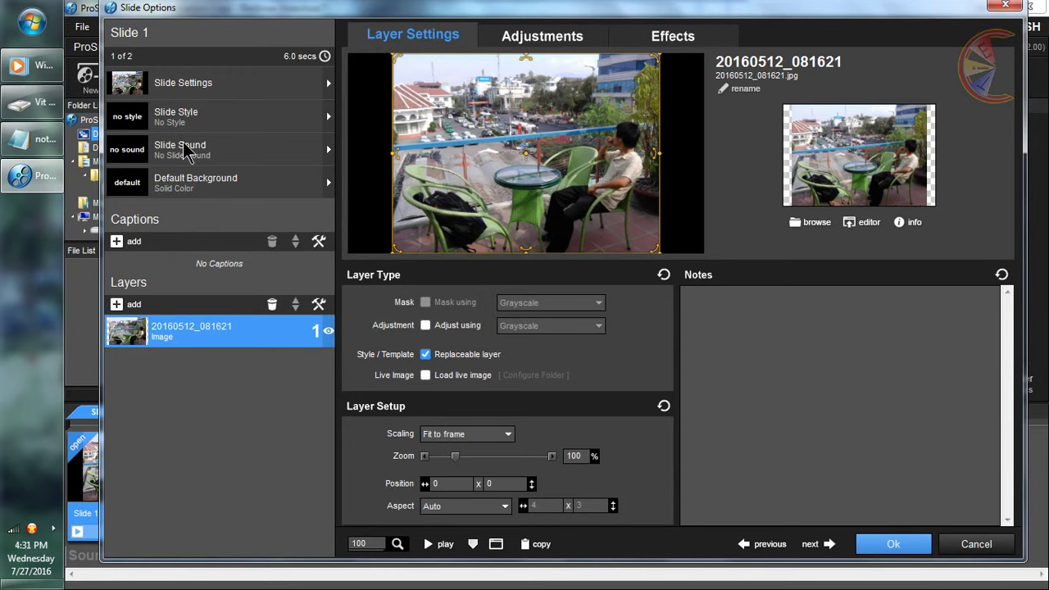
click(213, 123)
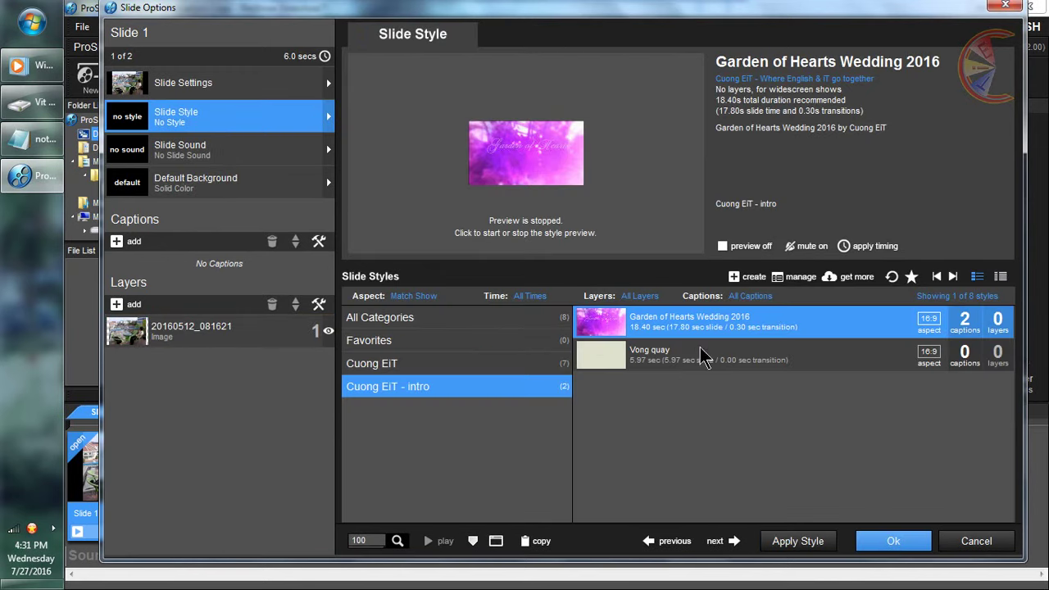
click(798, 541)
click(592, 354)
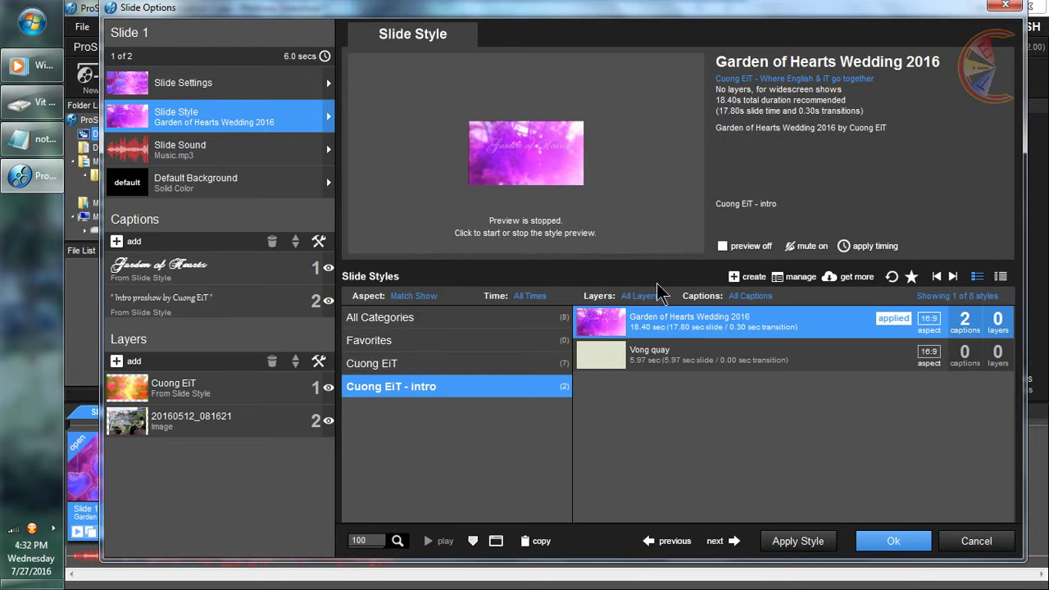
click(876, 558)
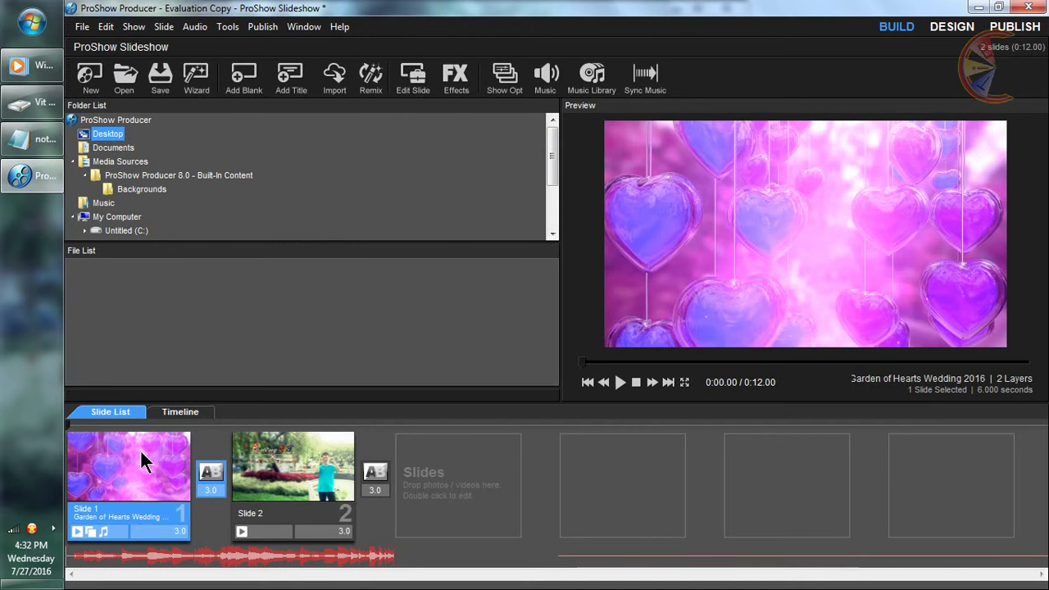
Step: Set slide 1's time to 11 seconds and preview the slideshow
click(176, 531)
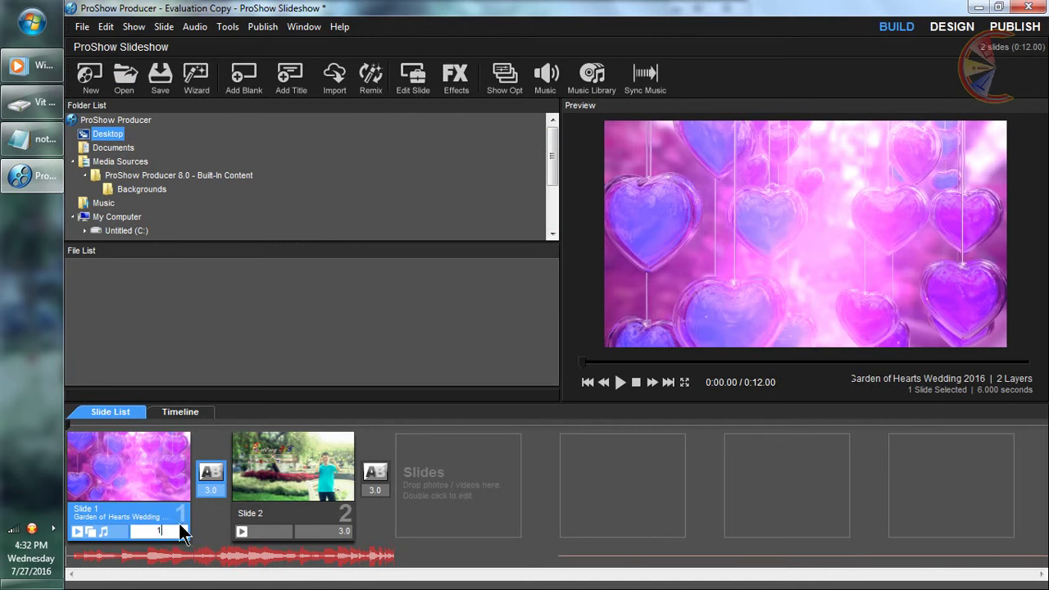
key(Return)
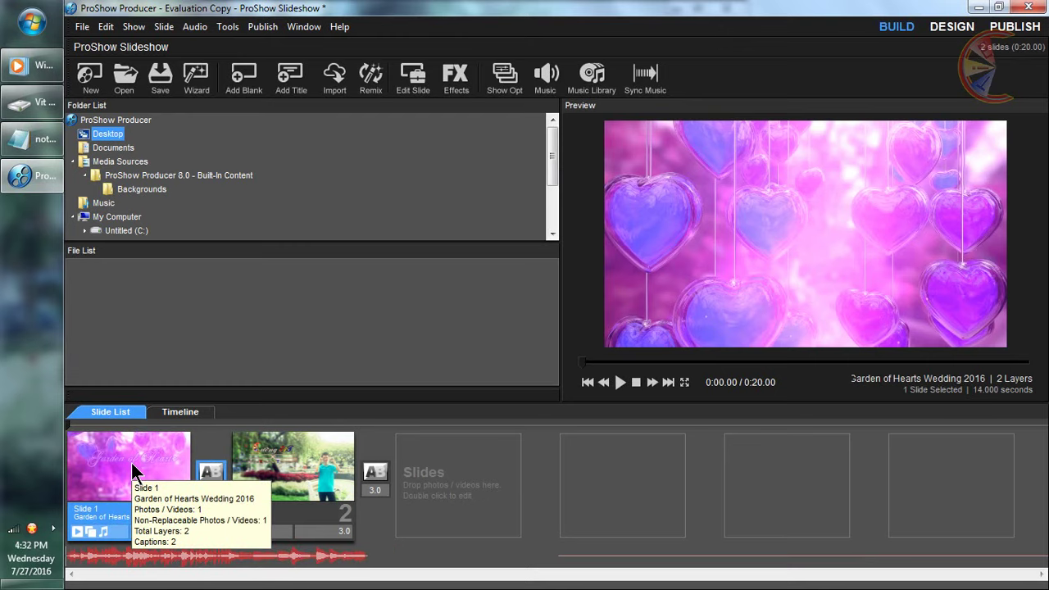
key(space)
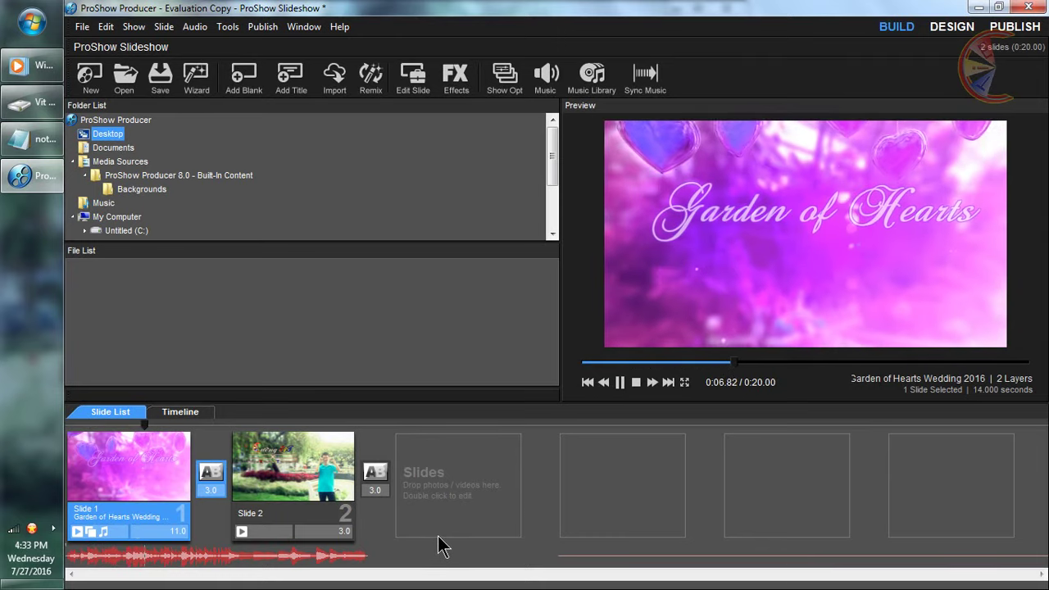
click(82, 490)
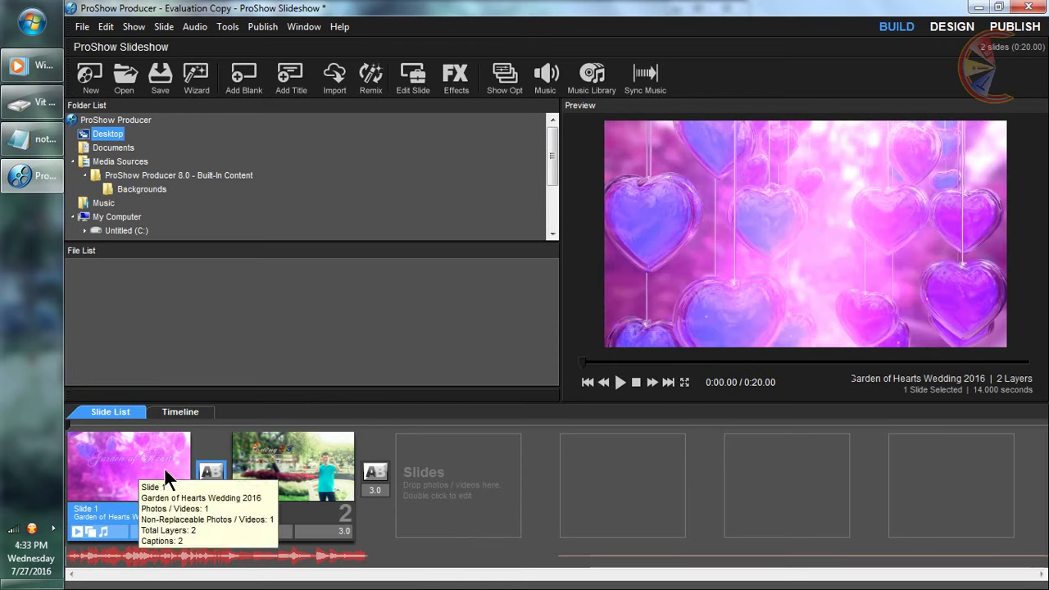
Step: Select the VNI Windows character set in UniKey and close its settings
double_click(32, 530)
click(554, 175)
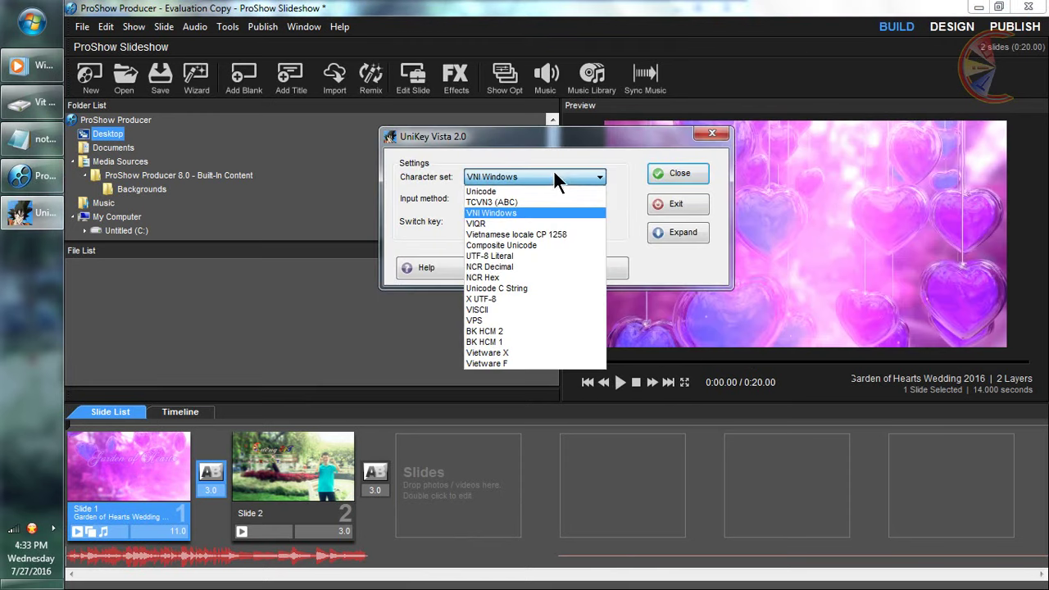
click(491, 213)
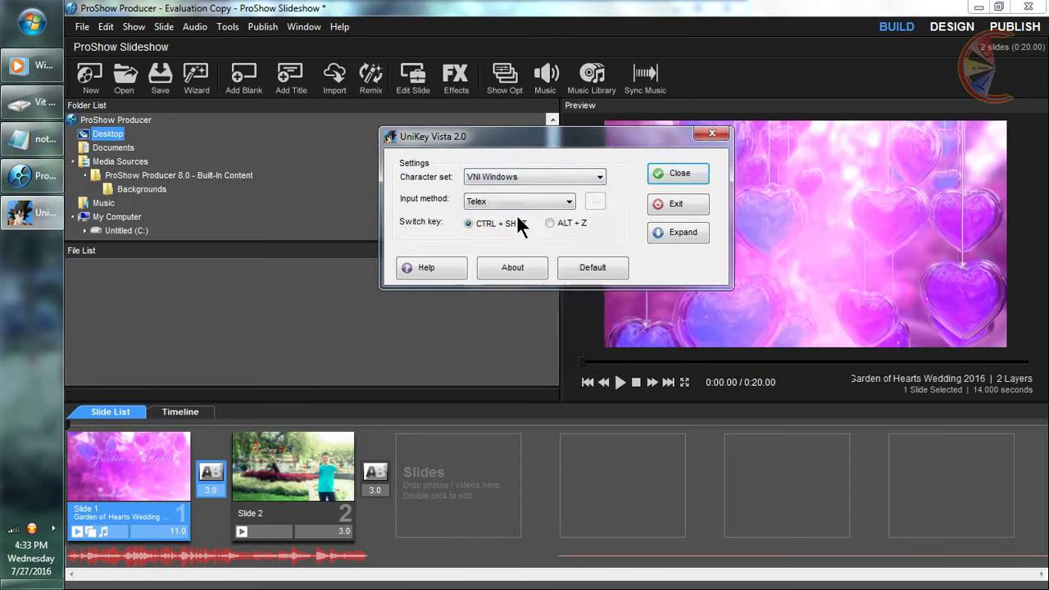
click(679, 173)
Step: Replace the text of slide 1's "Garden of Hearts" caption with "Kênh tin học & Đồ họa"
double_click(136, 454)
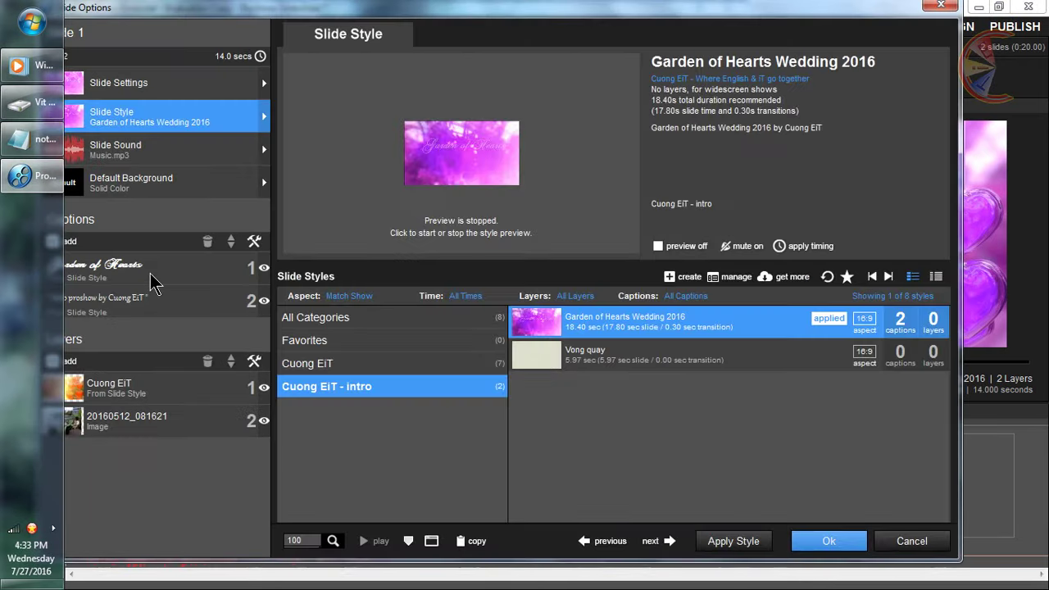
click(154, 279)
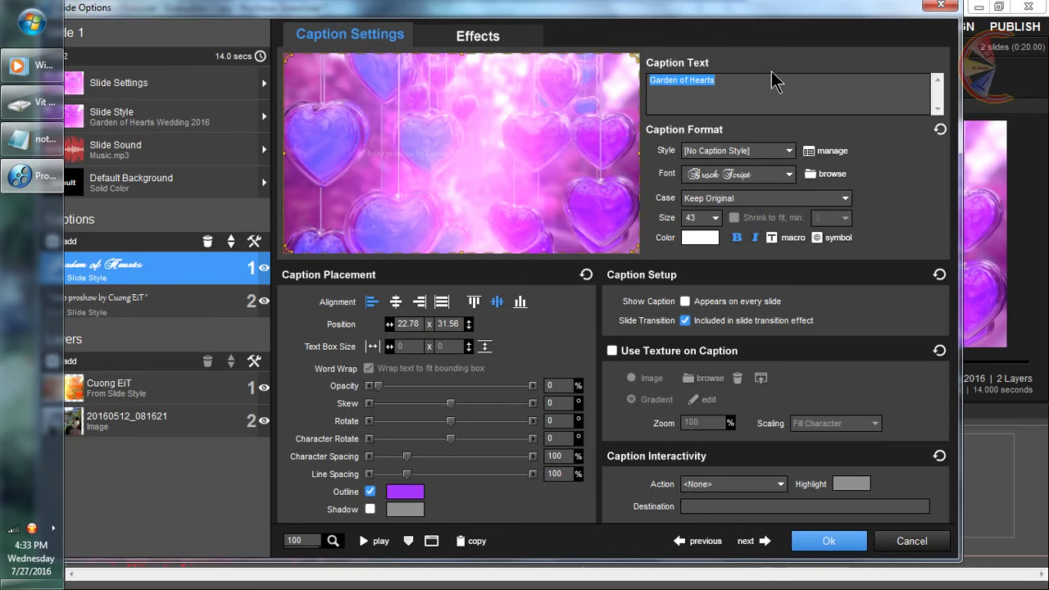
text(Keảnh )
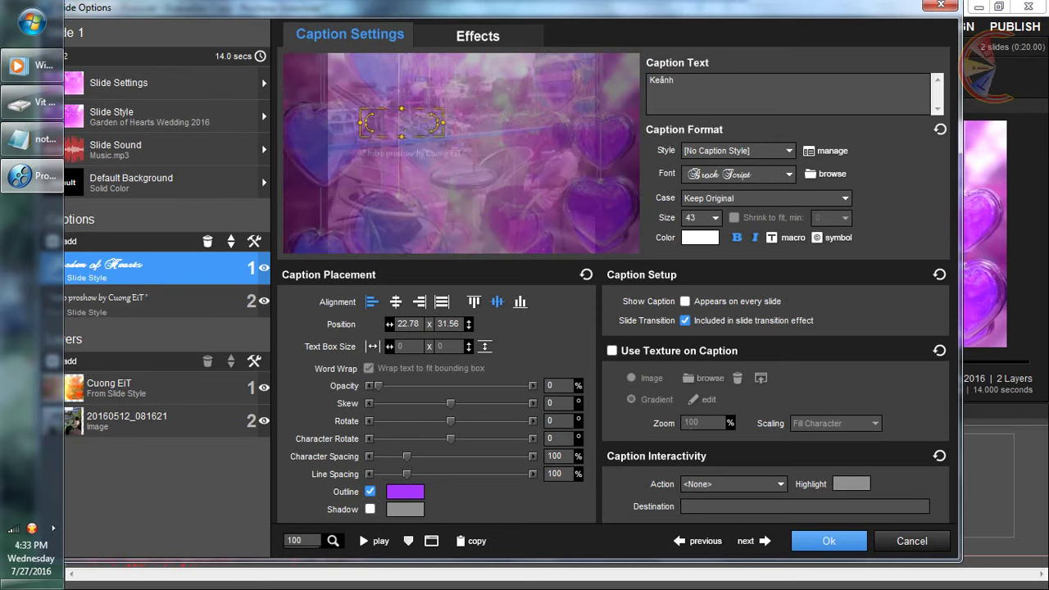
text(tin ho)
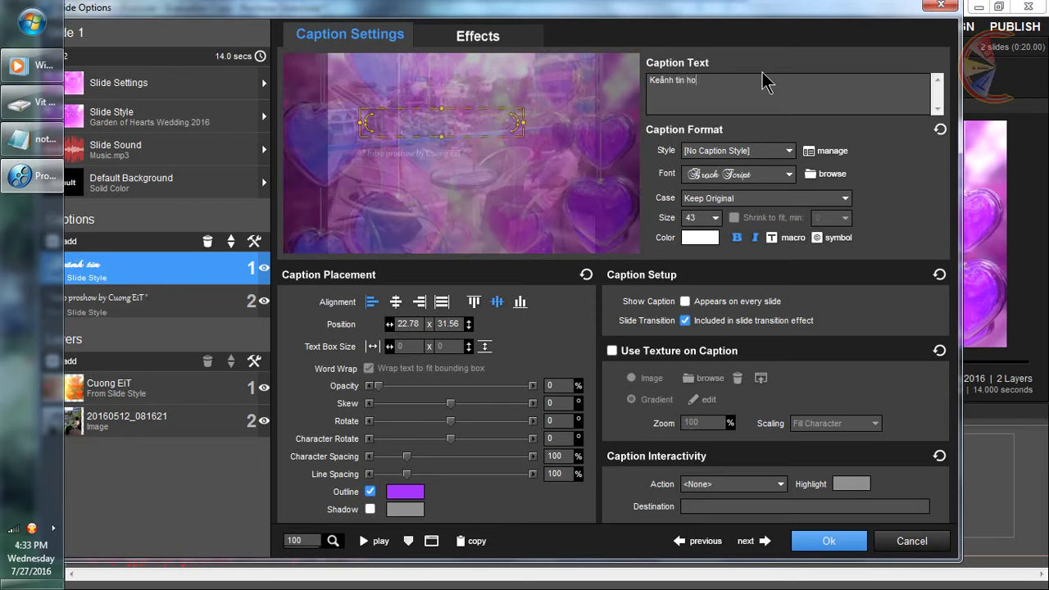
text(ïc & Ñ)
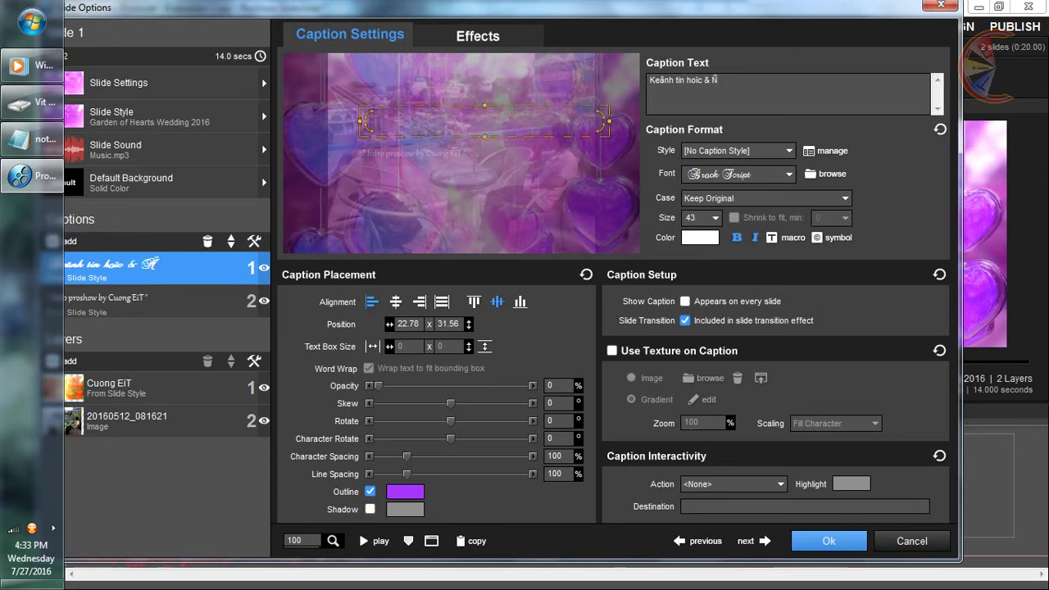
text(oả hoa)
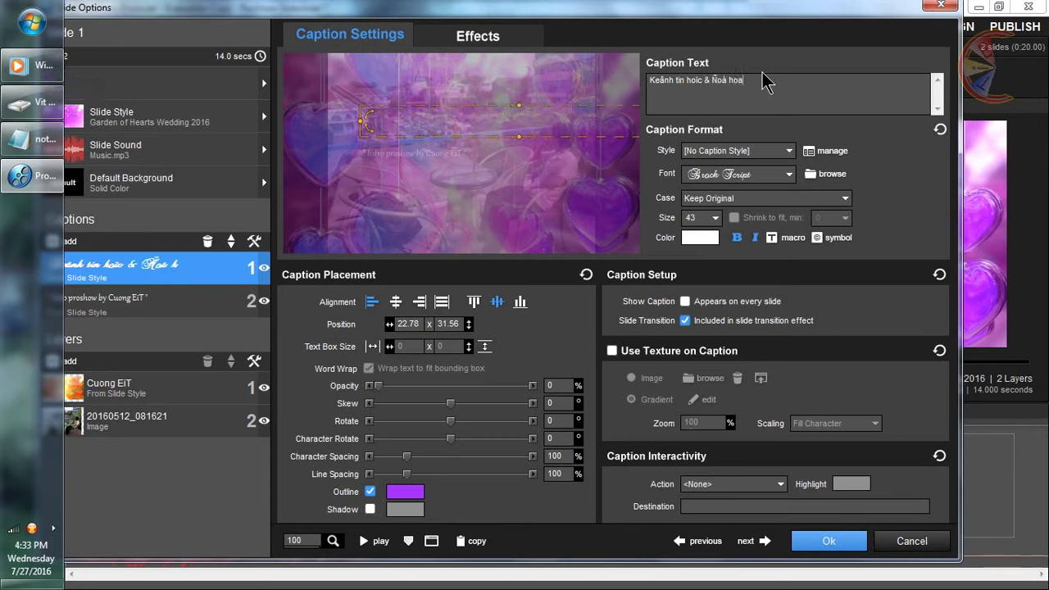
text(j)
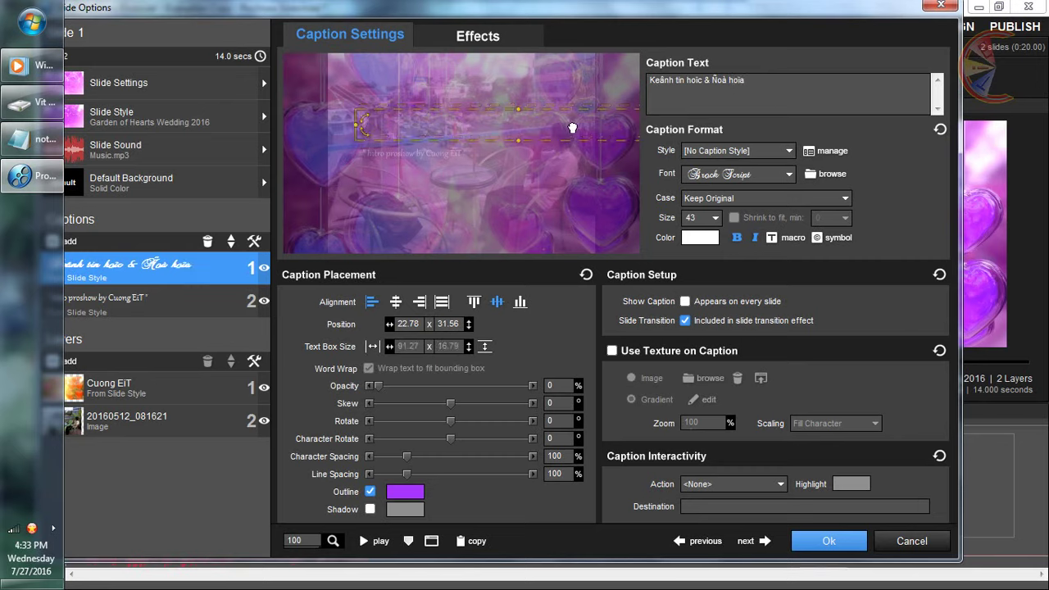
Step: Reduce the first caption to size 33, set its font to VNI-Allegie and reposition it on the slide
drag(572, 128, 548, 128)
scroll(521, 142, down, 5)
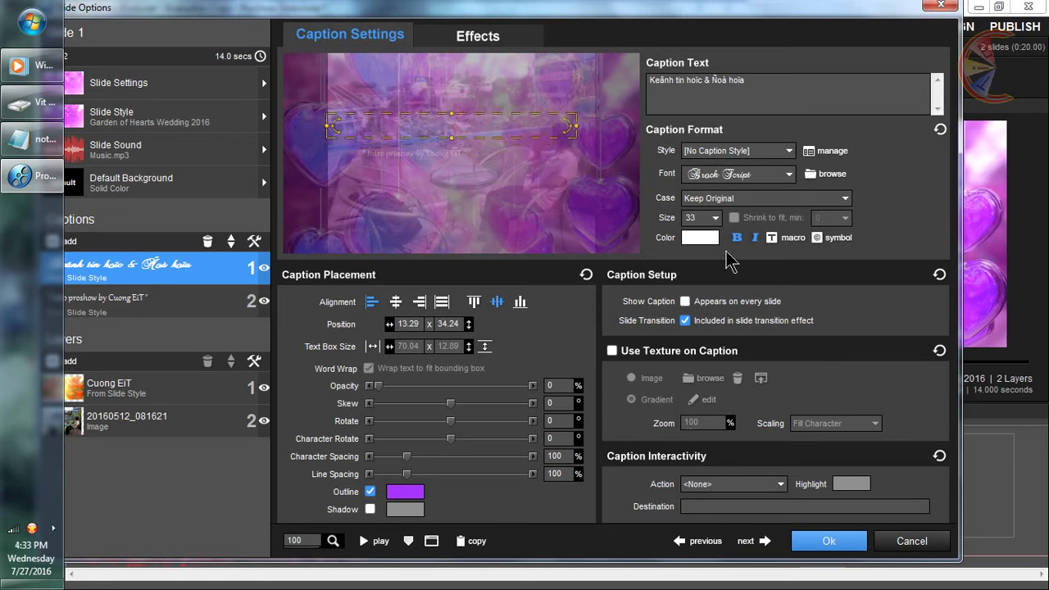
click(733, 198)
click(742, 197)
click(747, 175)
click(789, 173)
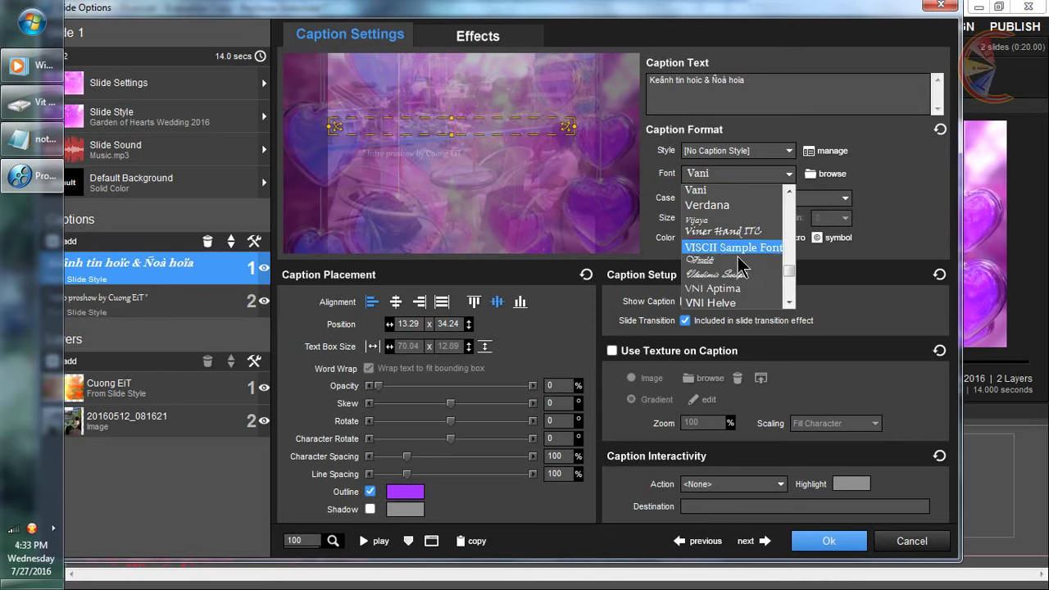
scroll(741, 285, down, 1)
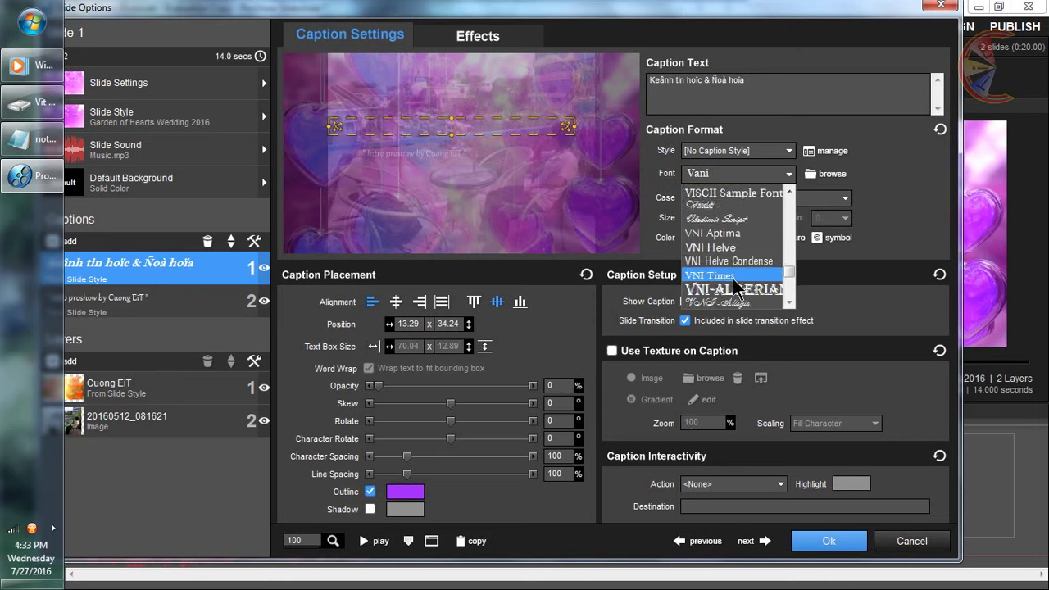
click(717, 302)
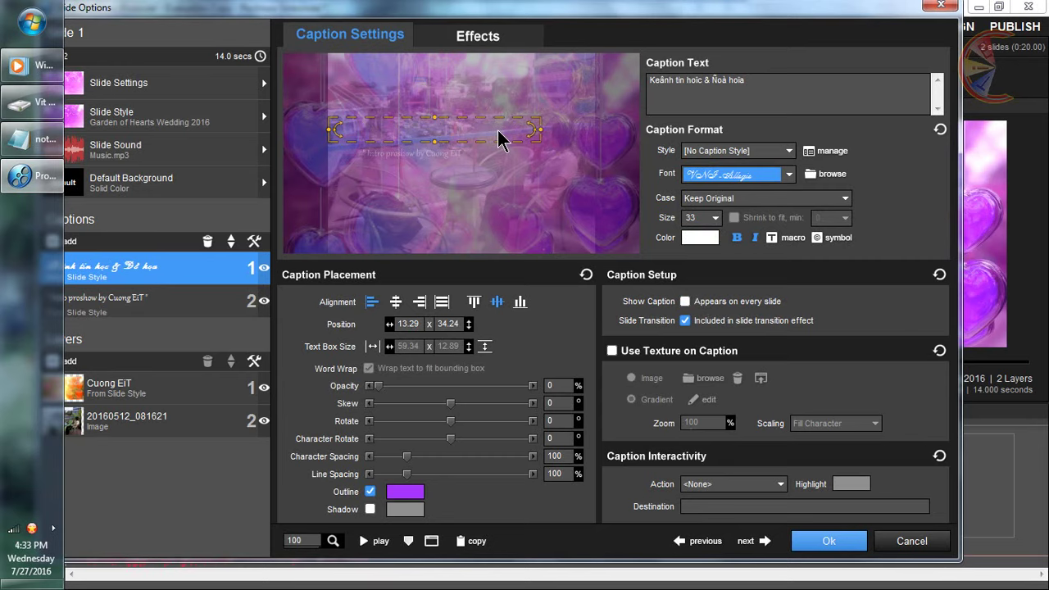
drag(497, 128, 520, 120)
Step: Set the first caption's font size to 48 at keyframe 3 of its motion effects
click(514, 35)
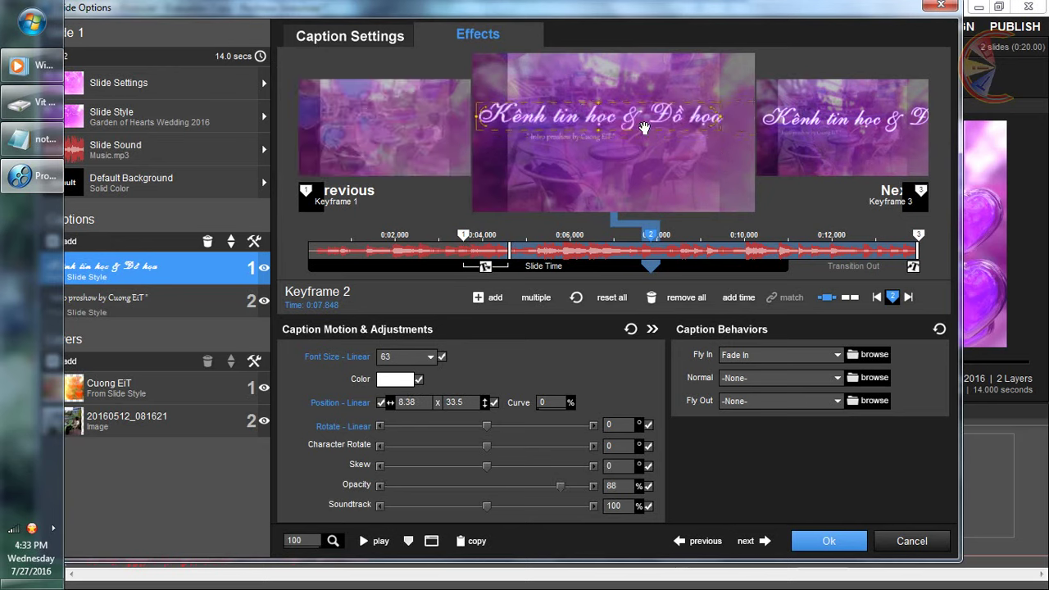
click(844, 150)
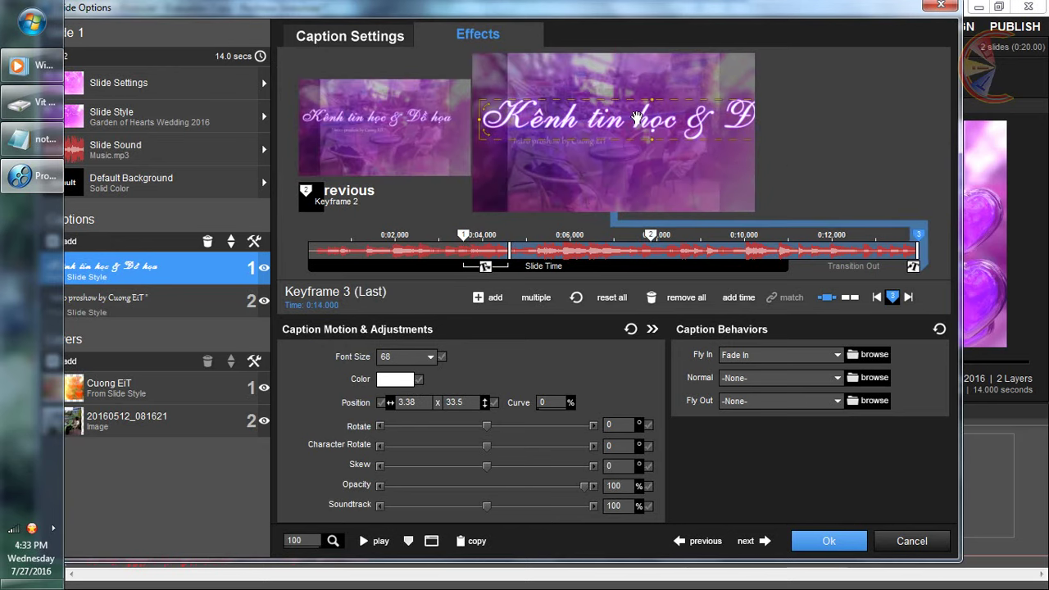
scroll(637, 118, down, 5)
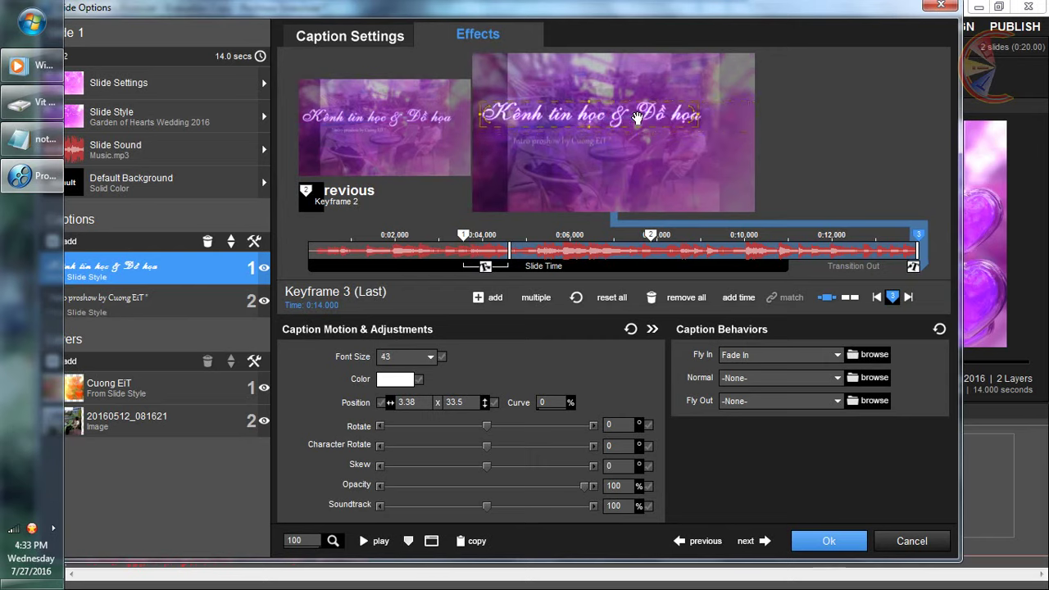
scroll(637, 118, up, 1)
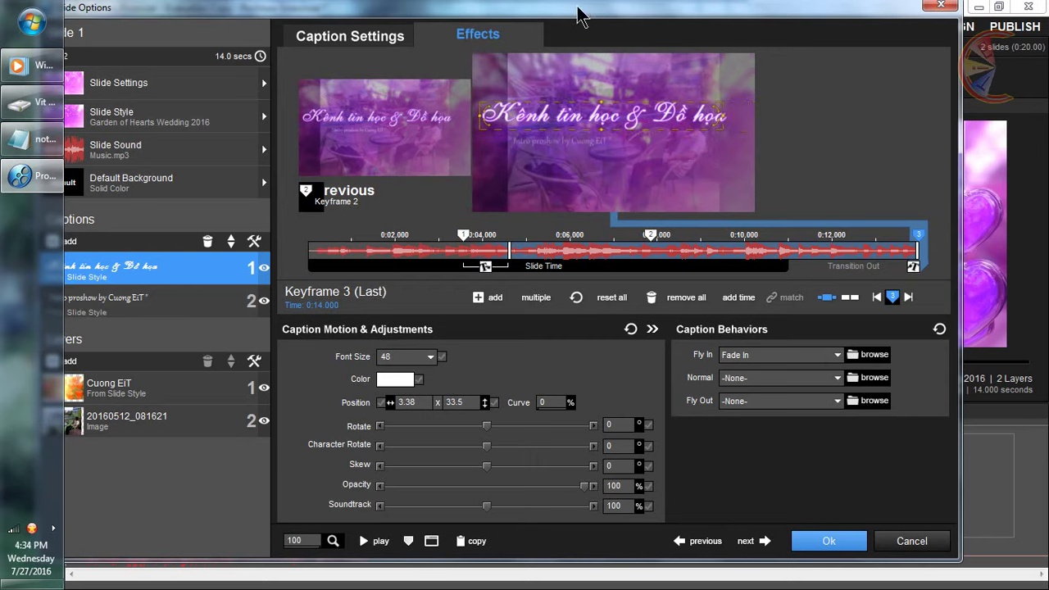
Step: Try replacing the first caption's text with the VNI-Allegie symbol \0206 and move the caption on the slide
drag(651, 14, 795, 14)
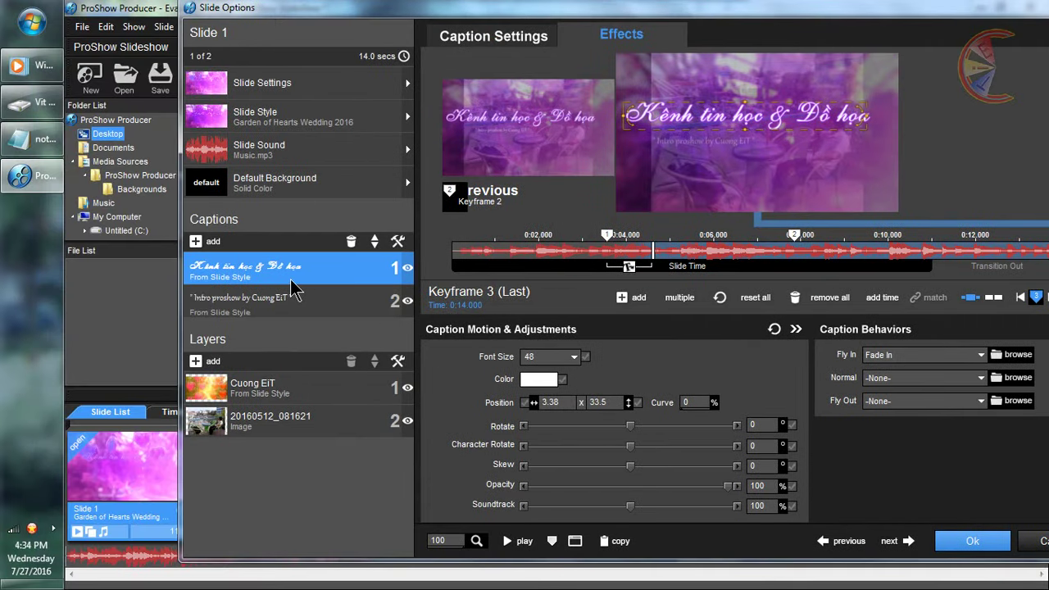
click(509, 45)
drag(643, 15, 555, 20)
click(971, 238)
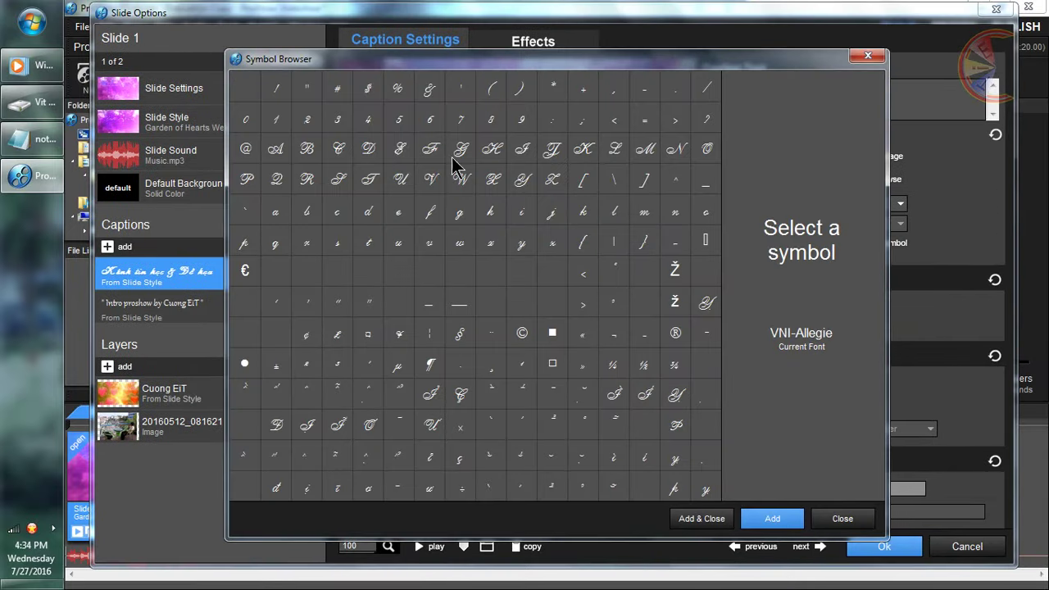
click(462, 397)
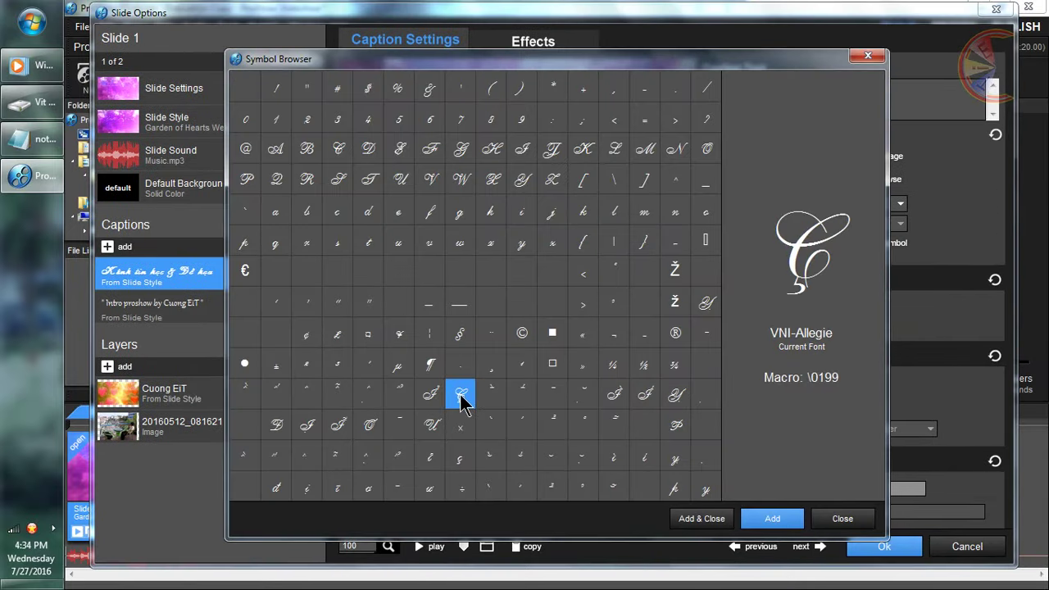
click(555, 366)
click(646, 397)
click(651, 427)
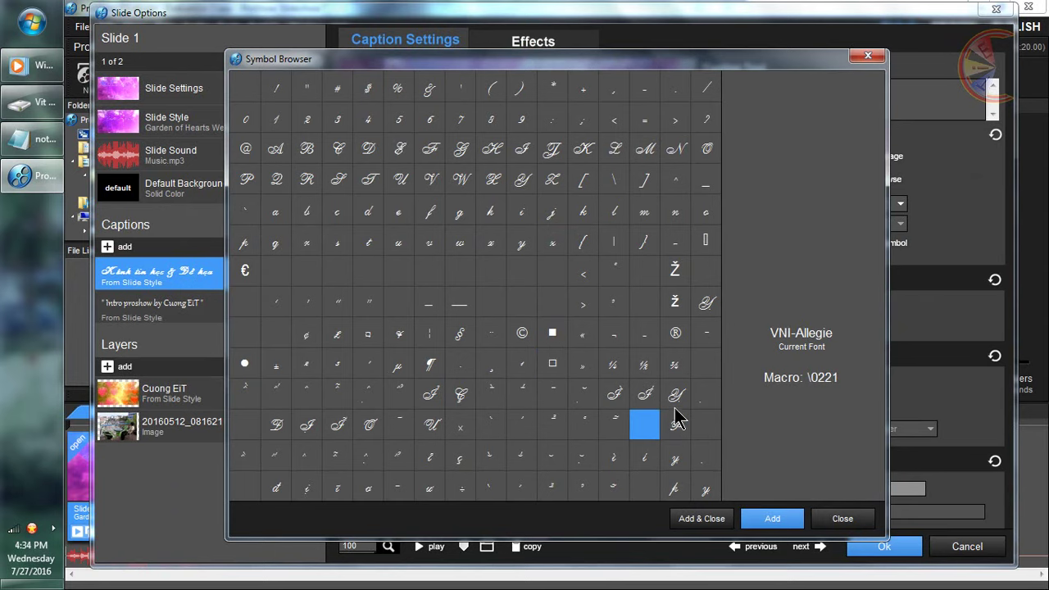
click(676, 401)
double_click(677, 403)
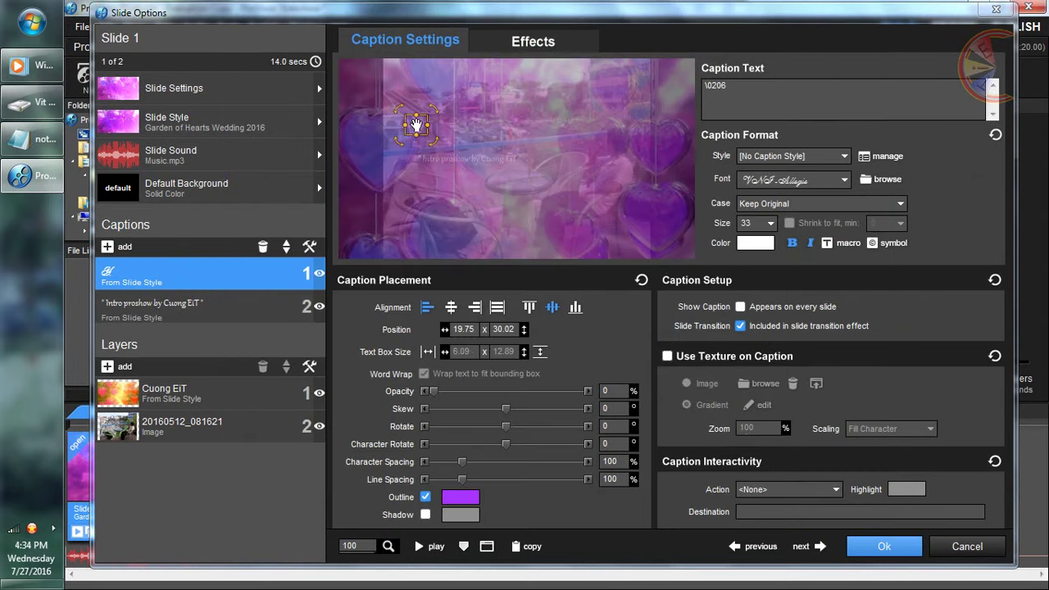
drag(414, 130, 539, 174)
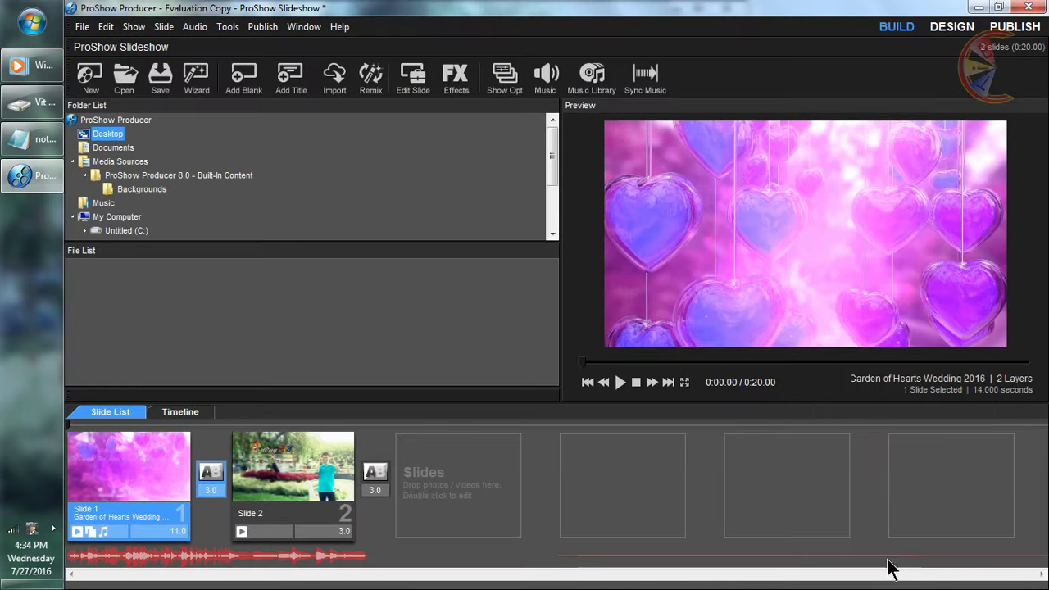
Step: Accept slide 1's caption changes and preview the slideshow
click(884, 546)
key(space)
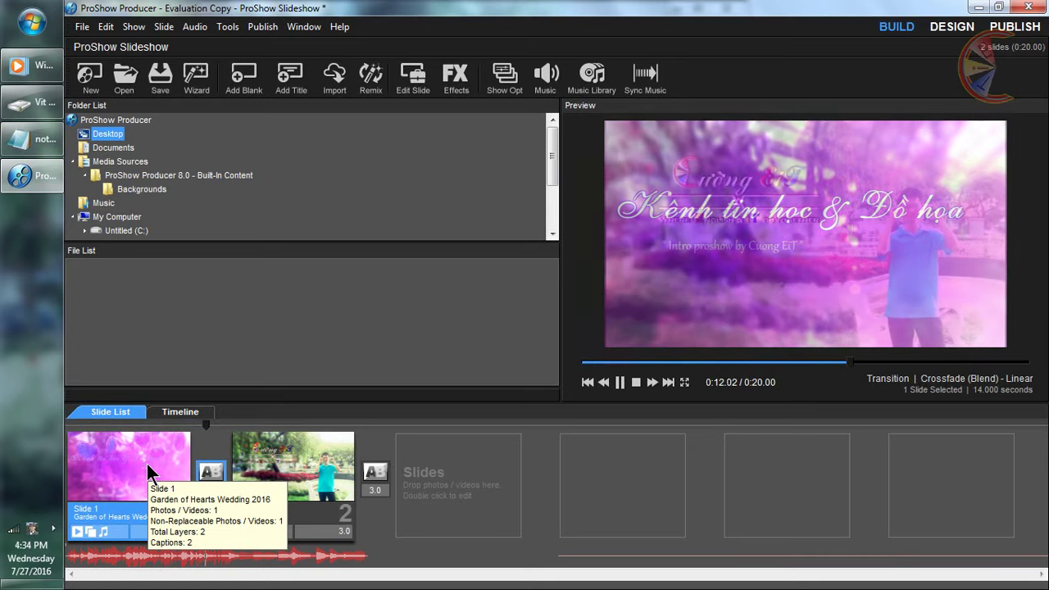
click(131, 479)
Step: Convert slide 1's "Kênh tin học & Đồ họa" caption to a layer
double_click(133, 474)
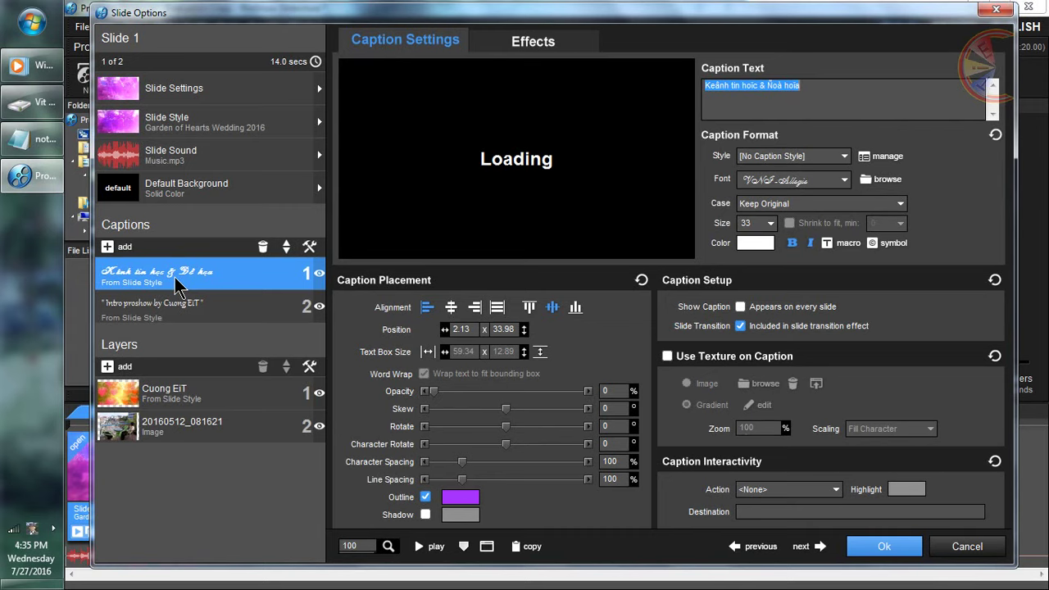
right_click(175, 279)
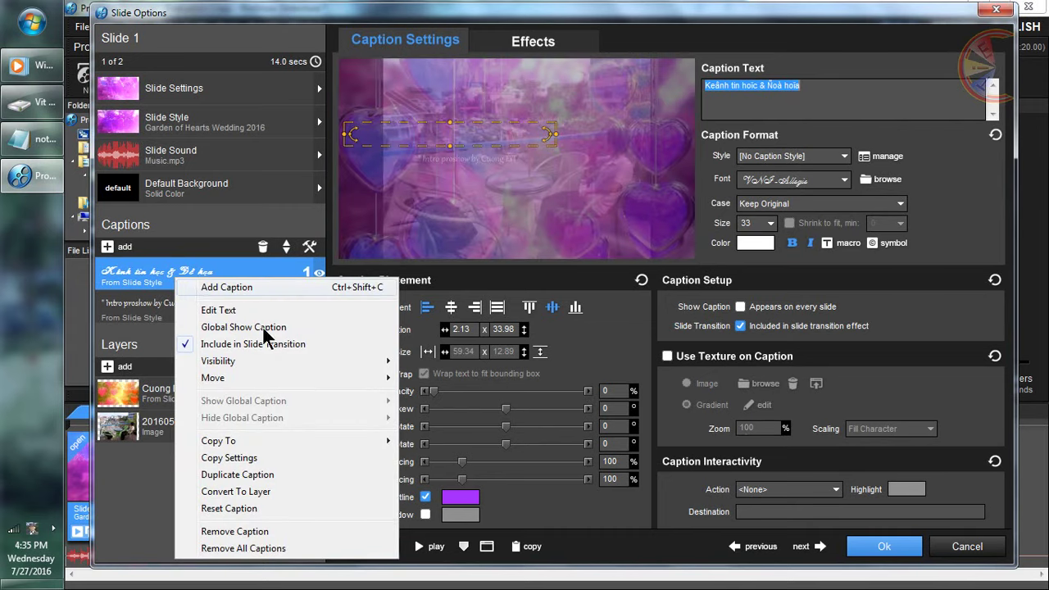
click(300, 492)
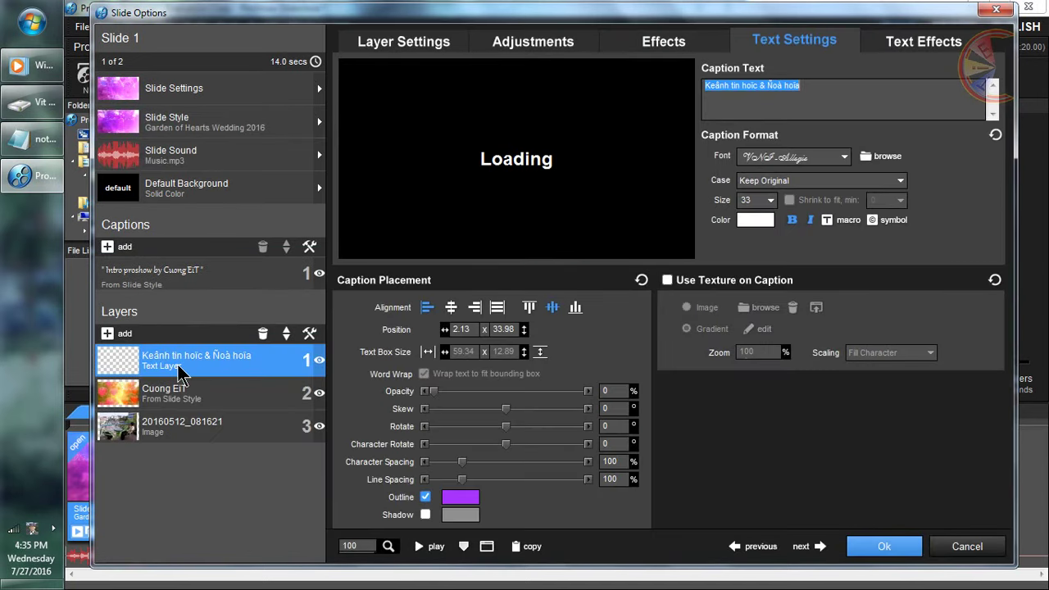
Step: Review the new text layer's text effects, text settings, motion effects, adjustments and layer settings, and accept the slide options
click(927, 46)
click(810, 46)
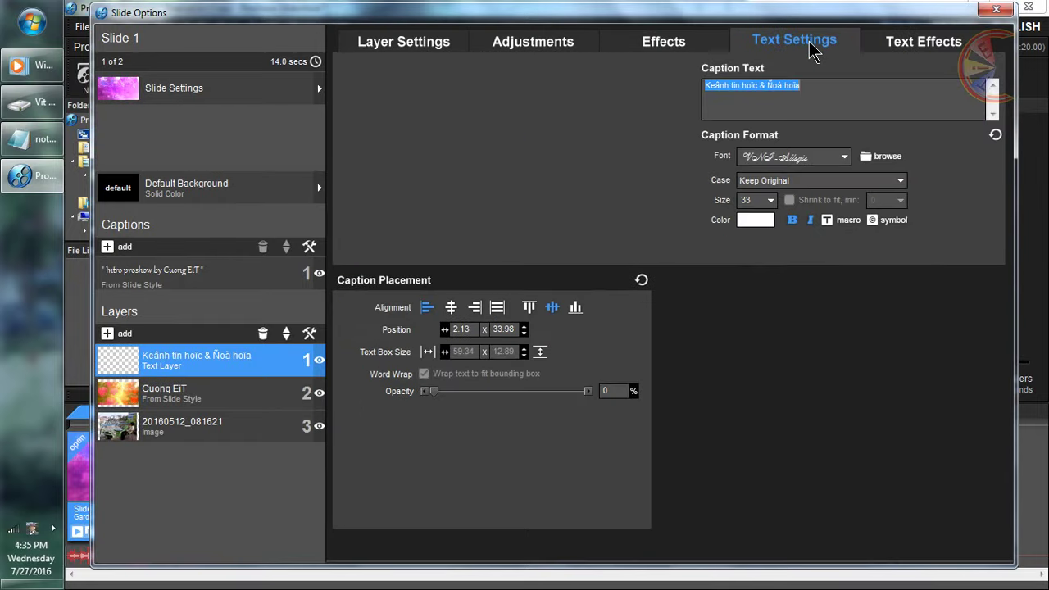
click(661, 47)
click(551, 42)
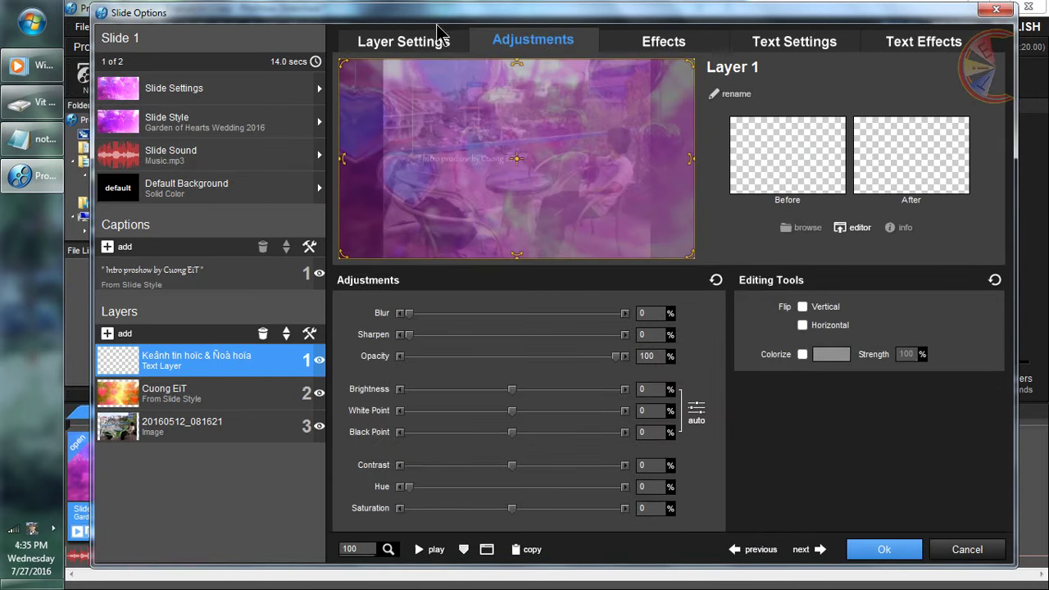
click(431, 44)
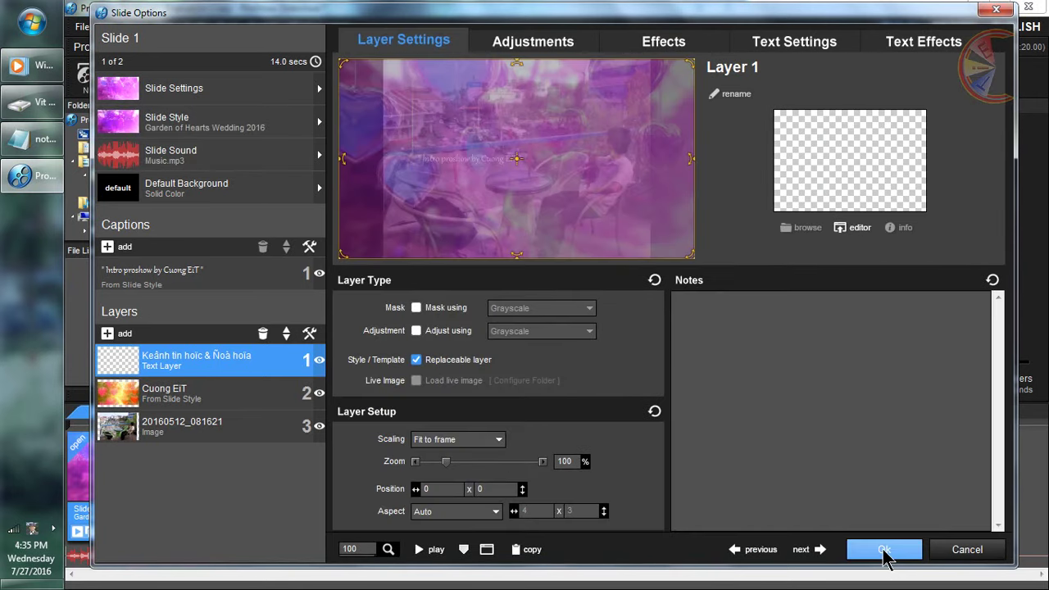
click(884, 552)
Step: Switch to note.txt in Notepad and highlight the line "Like, comment and share my video if it's helpful for you guys"
click(978, 7)
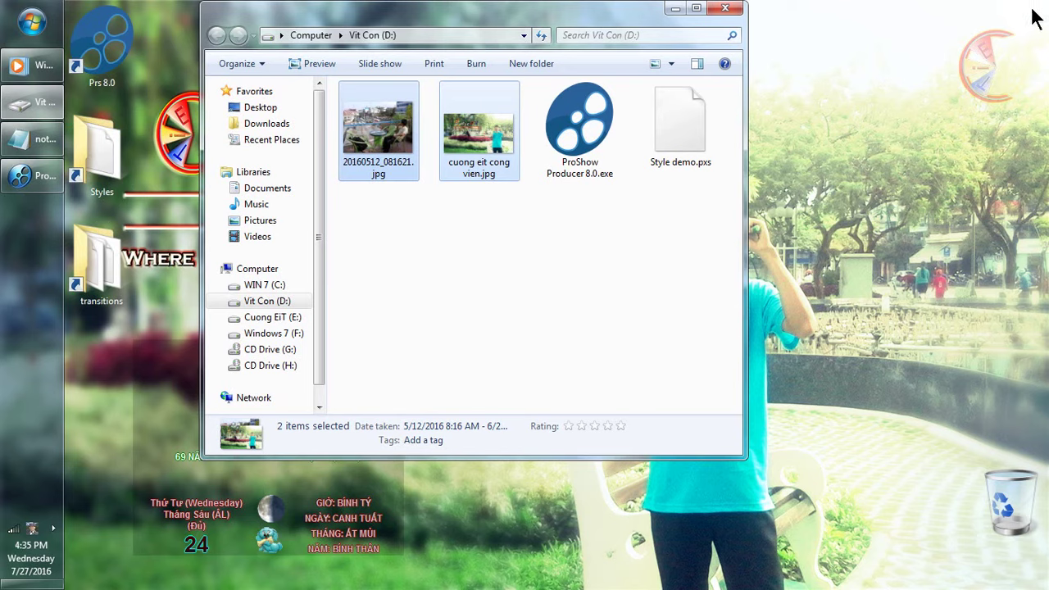
click(18, 147)
click(697, 420)
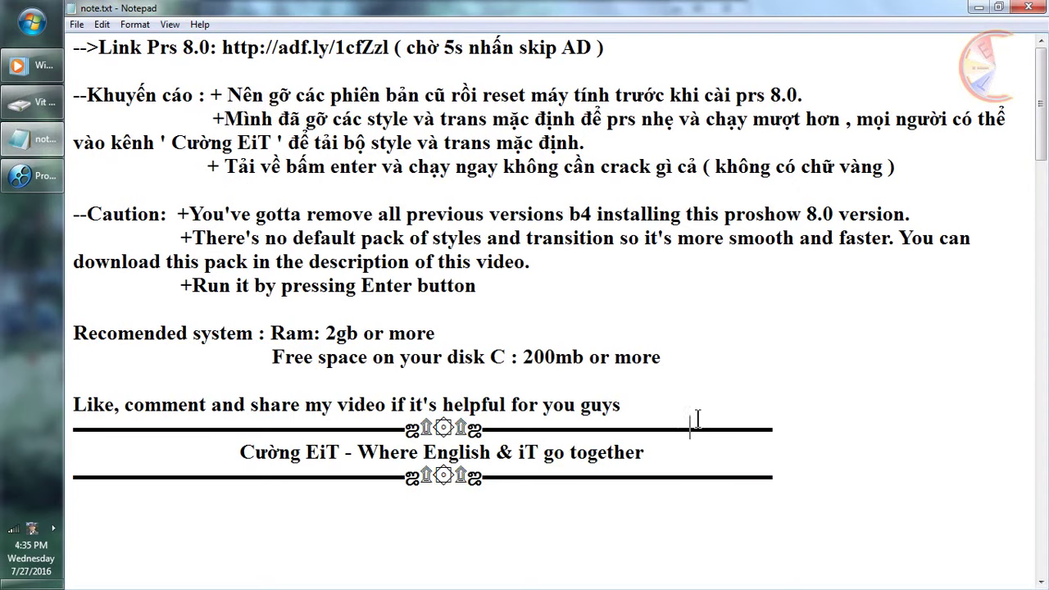
drag(631, 408, 127, 375)
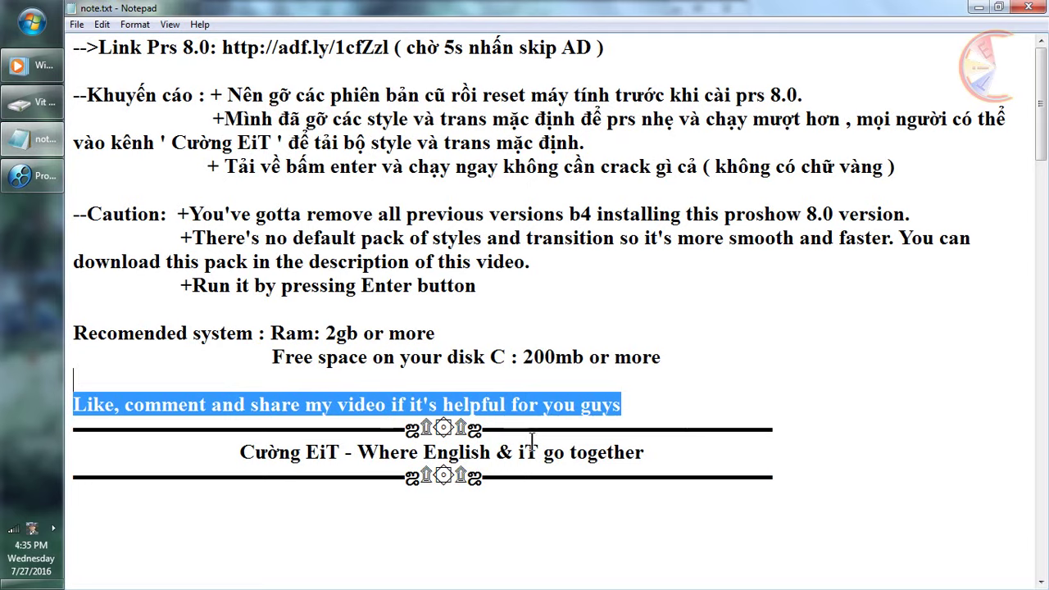